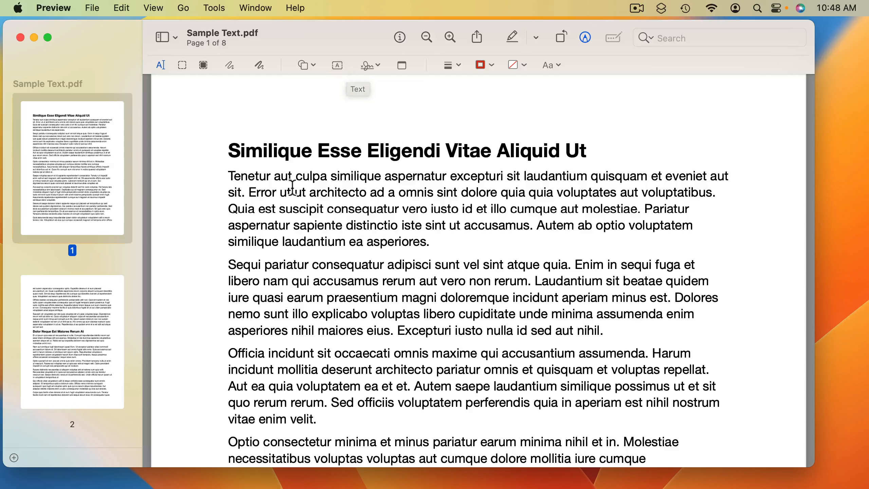
# Sketch a freehand zigzag across the first two paragraphs and try its line-arrow and block-arrow versions.
pyautogui.click(230, 66)
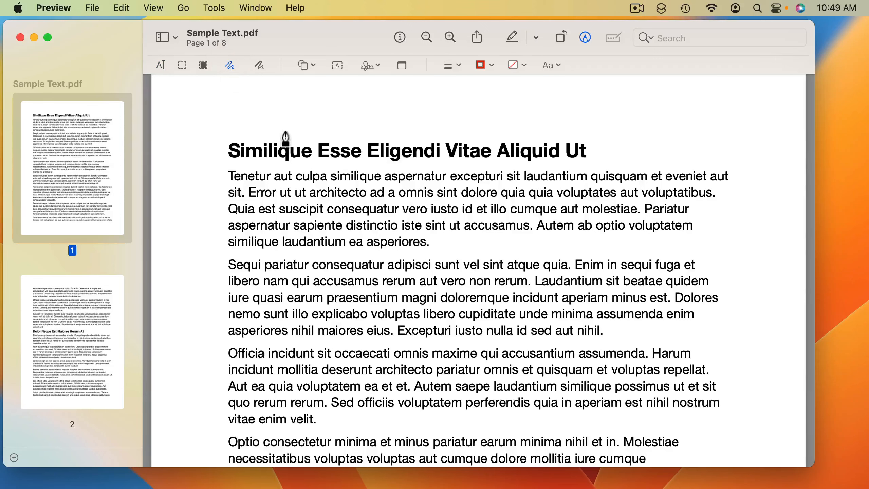
pyautogui.moveTo(257, 216)
pyautogui.mouseDown()
pyautogui.moveTo(353, 229)
pyautogui.moveTo(458, 282)
pyautogui.moveTo(482, 324)
pyautogui.mouseUp()
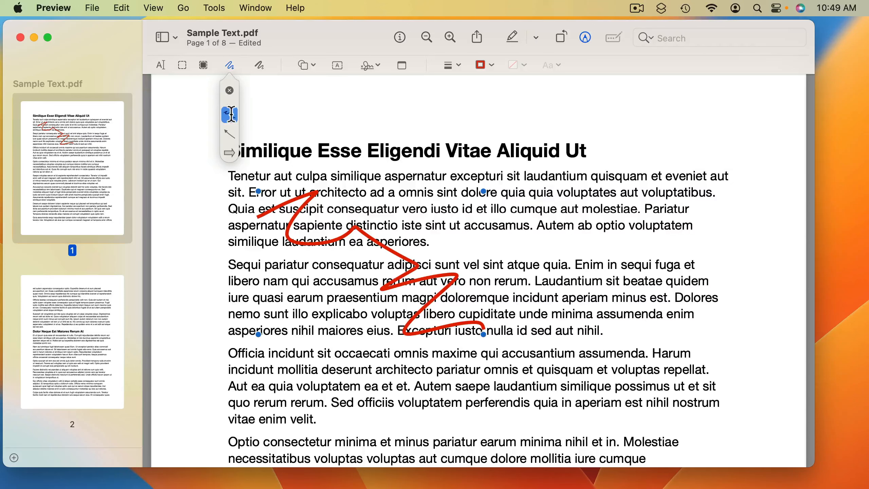
pyautogui.click(230, 135)
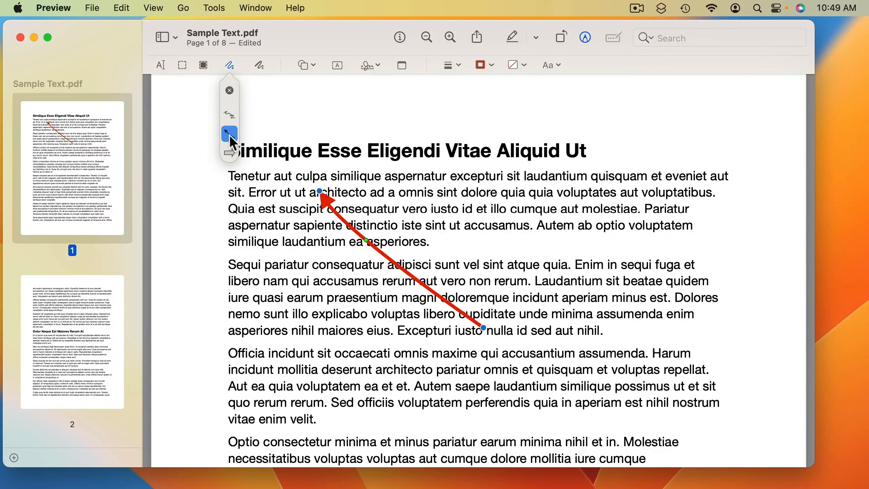
pyautogui.click(229, 153)
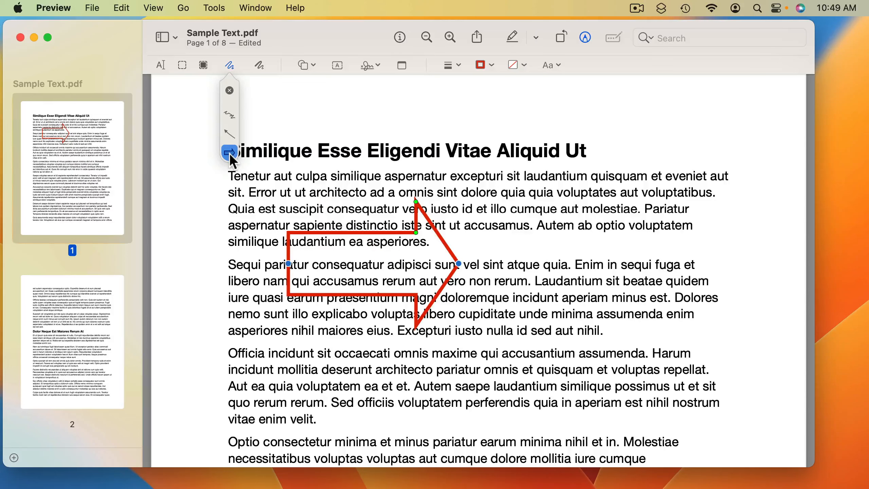
# Switch the sketched arrow back to its original freehand zigzag and delete it.
pyautogui.click(230, 135)
pyautogui.click(229, 115)
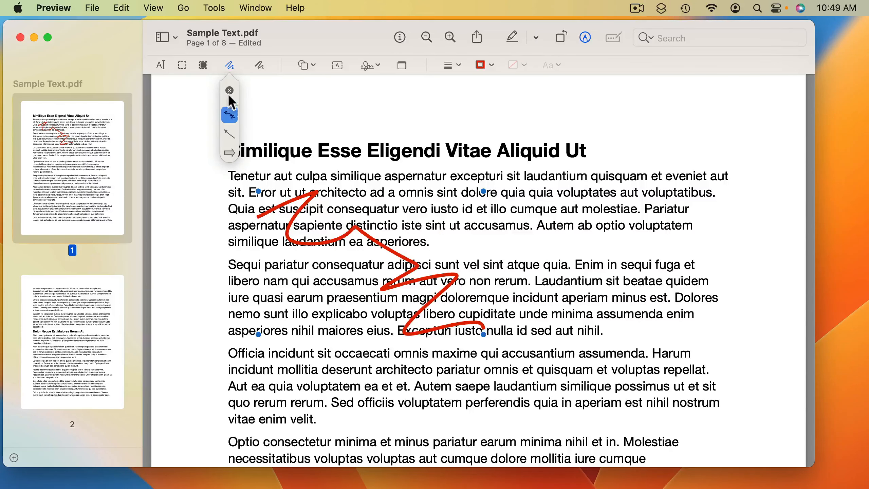
pyautogui.click(229, 91)
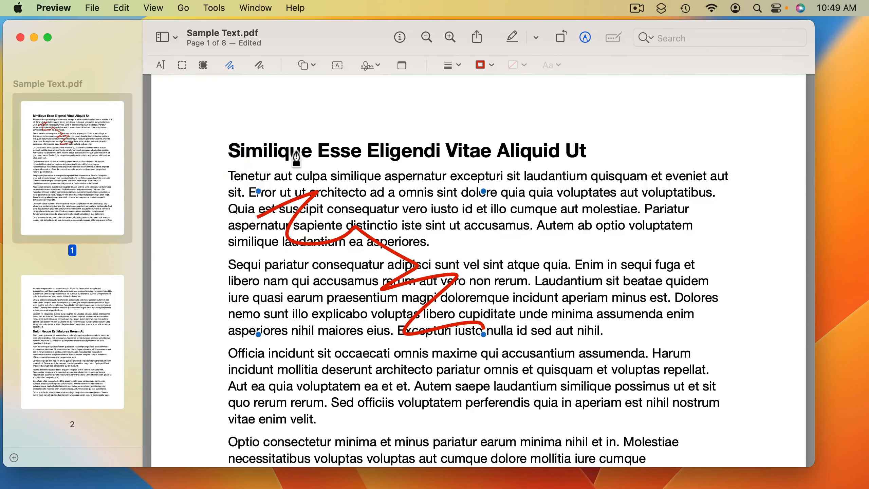
pyautogui.press('BackSpace')
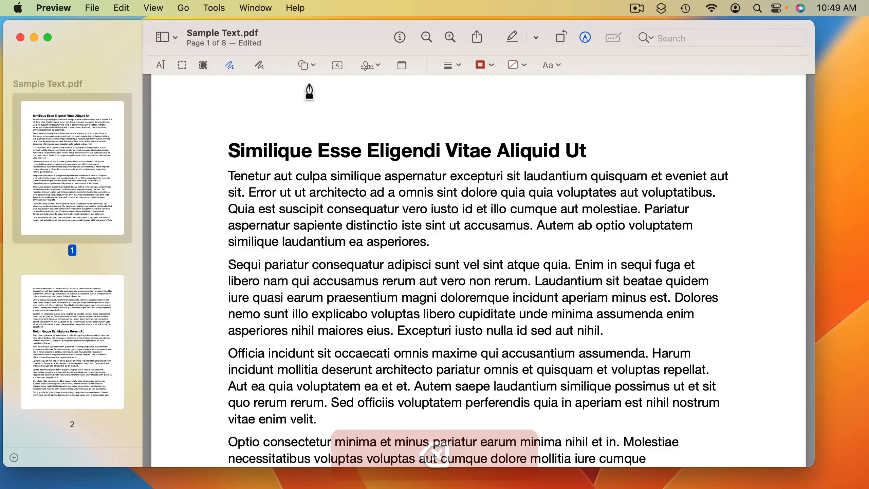
# Sketch a freehand circle over the first two paragraphs and convert it to a clean circle.
pyautogui.moveTo(474, 207)
pyautogui.mouseDown()
pyautogui.moveTo(532, 325)
pyautogui.moveTo(506, 224)
pyautogui.moveTo(471, 205)
pyautogui.mouseUp()
pyautogui.click(229, 115)
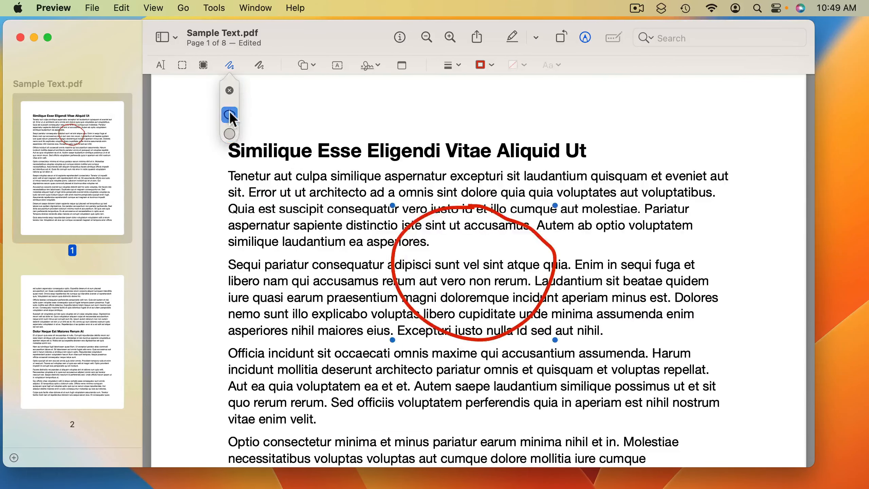
pyautogui.click(229, 133)
pyautogui.click(229, 115)
pyautogui.click(229, 133)
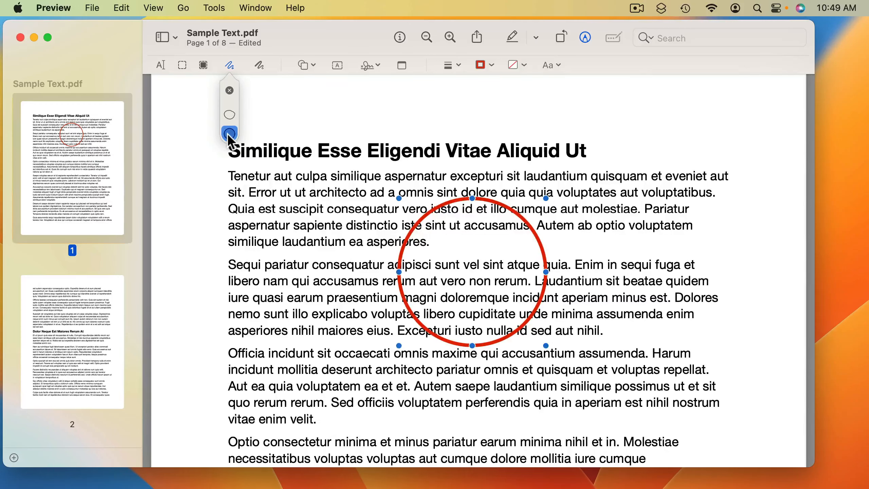
# Switch the circle back to its hand-drawn version and delete it.
pyautogui.click(229, 114)
pyautogui.click(229, 90)
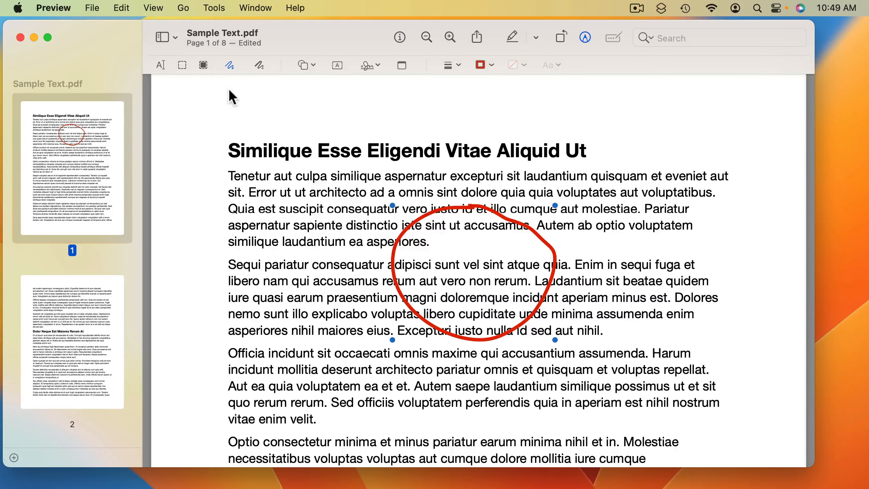
pyautogui.press('BackSpace')
# Draw a zigzag line across the upper paragraphs with the Draw tool and move it slightly upward.
pyautogui.click(259, 66)
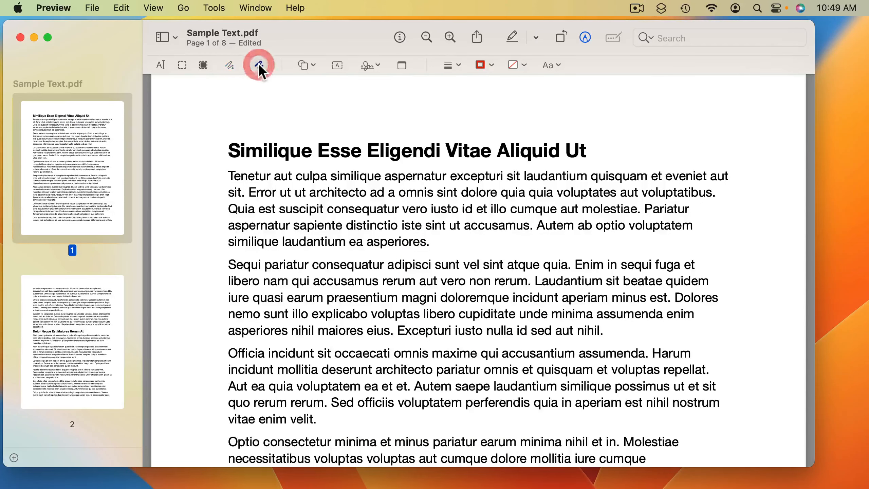
pyautogui.moveTo(304, 217)
pyautogui.mouseDown()
pyautogui.moveTo(430, 243)
pyautogui.moveTo(522, 356)
pyautogui.moveTo(589, 338)
pyautogui.mouseUp()
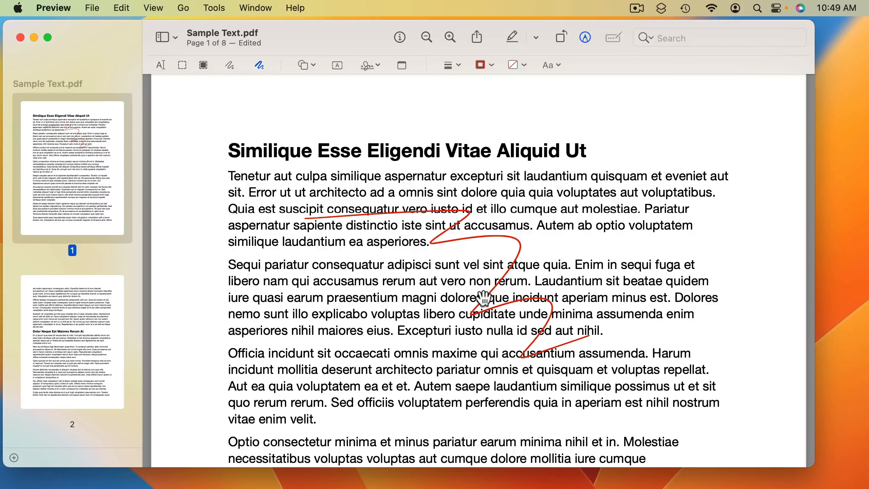
pyautogui.moveTo(457, 222)
pyautogui.mouseDown()
pyautogui.moveTo(516, 223)
pyautogui.moveTo(455, 193)
pyautogui.mouseUp()
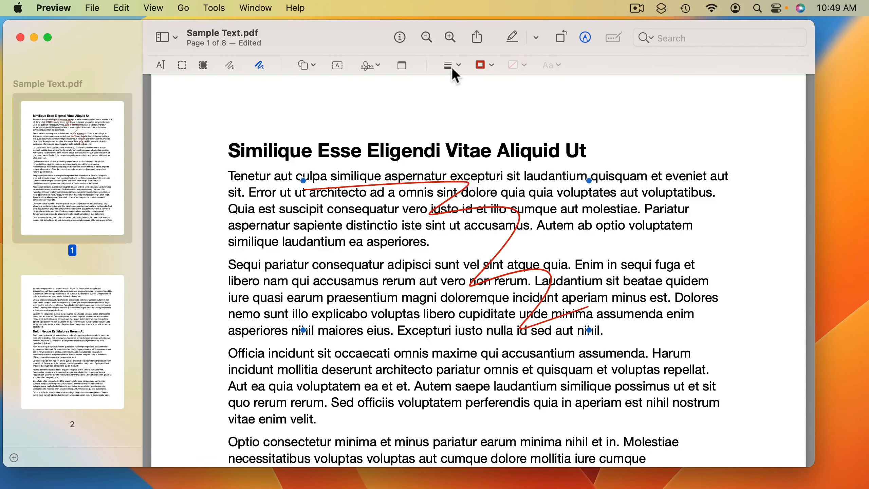
# Recolor the drawn zigzag line blue and delete it.
pyautogui.click(487, 65)
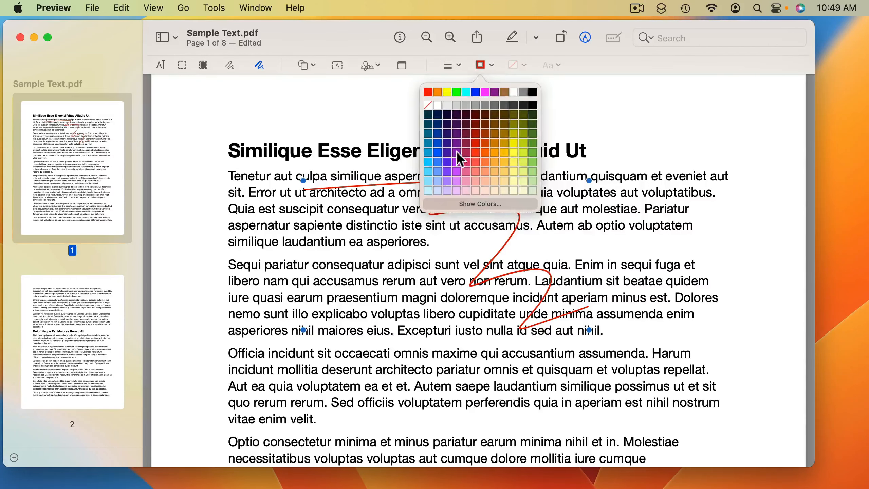
pyautogui.click(440, 151)
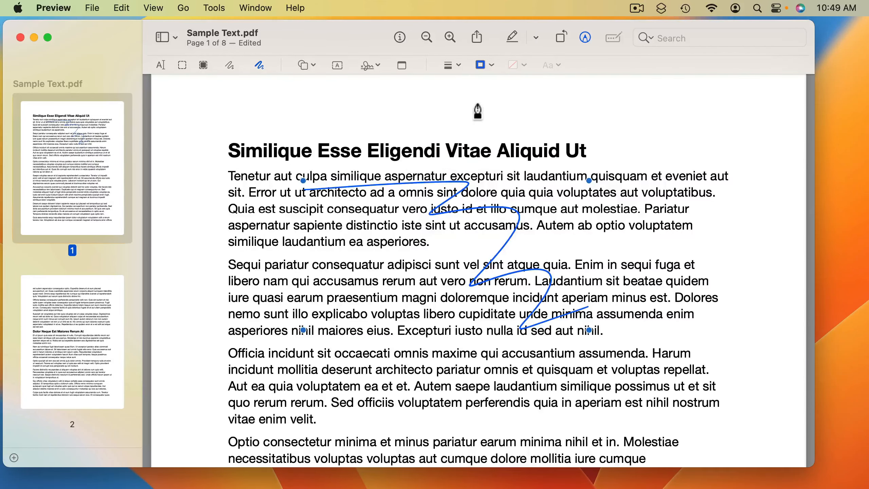
pyautogui.press('BackSpace')
# Insert an oval shape and move it up over the start of the heading and first paragraph.
pyautogui.click(305, 65)
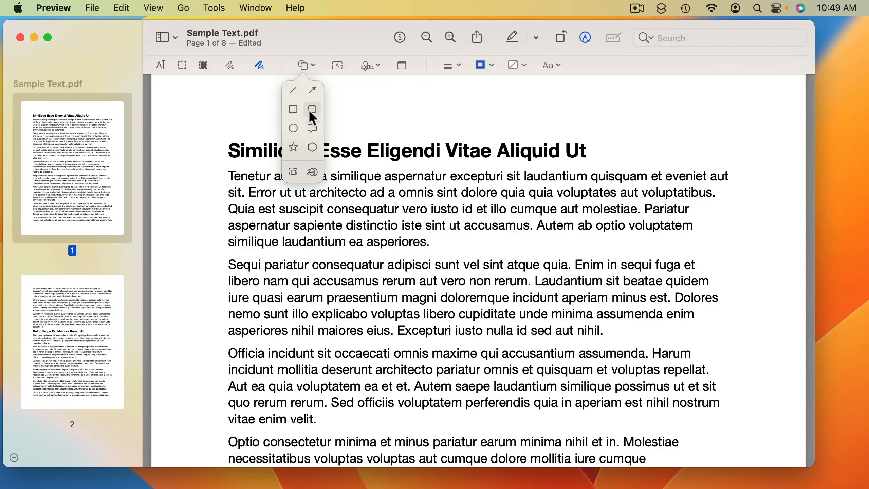
pyautogui.click(293, 127)
pyautogui.moveTo(455, 215)
pyautogui.mouseDown()
pyautogui.moveTo(396, 211)
pyautogui.moveTo(301, 147)
pyautogui.mouseUp()
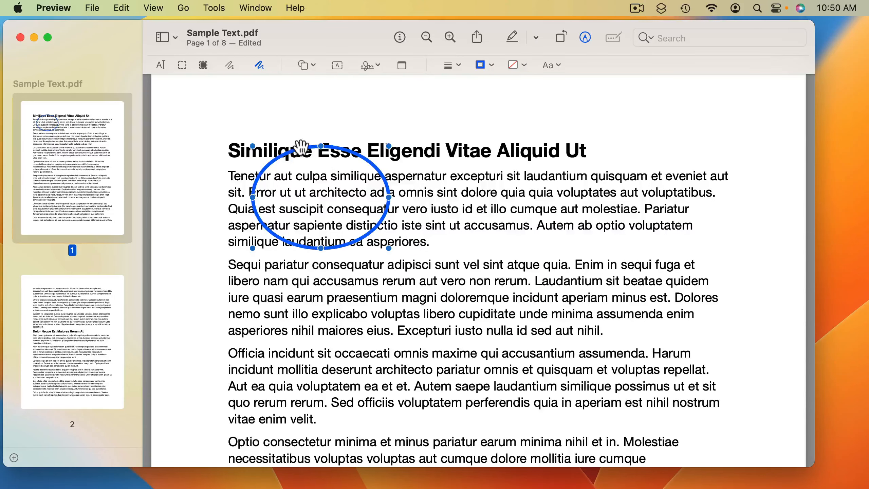
# Format the oval with a thick red border and a blue fill.
pyautogui.click(489, 66)
pyautogui.click(476, 123)
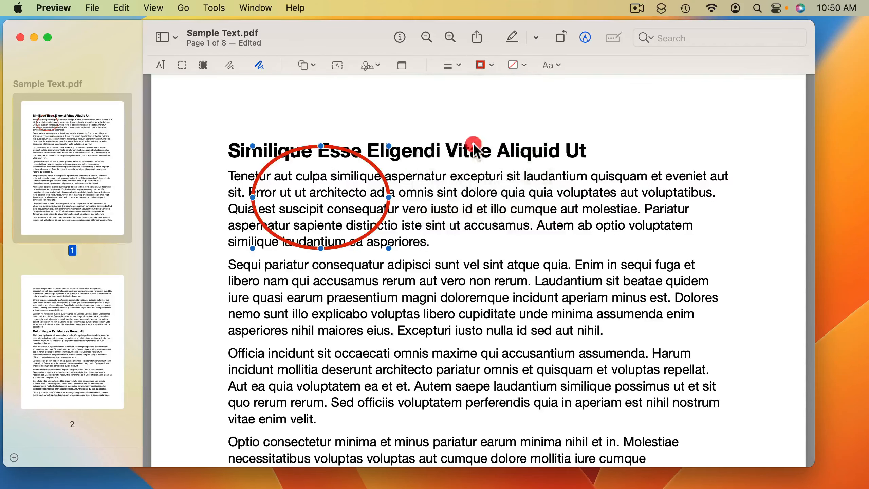
pyautogui.click(459, 65)
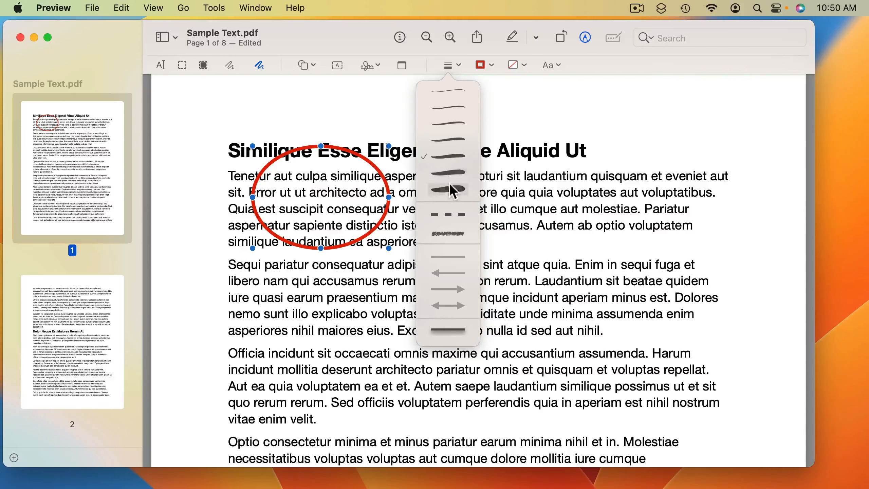
pyautogui.click(451, 172)
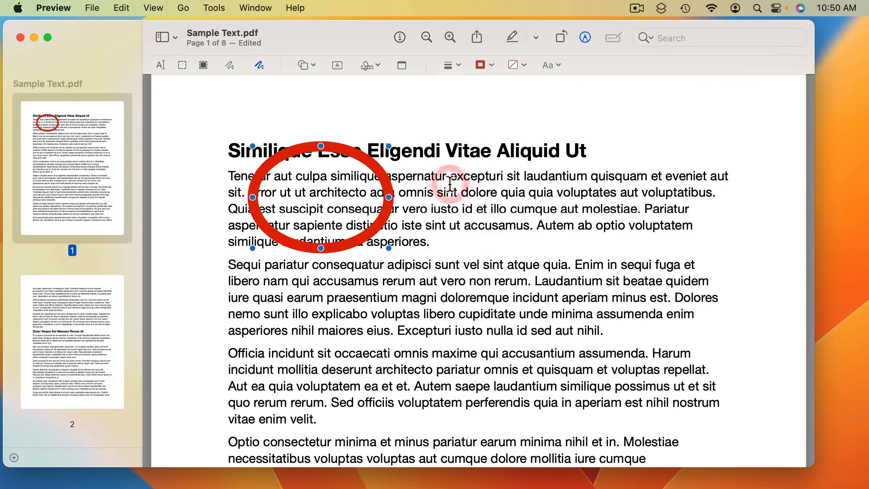
pyautogui.click(514, 65)
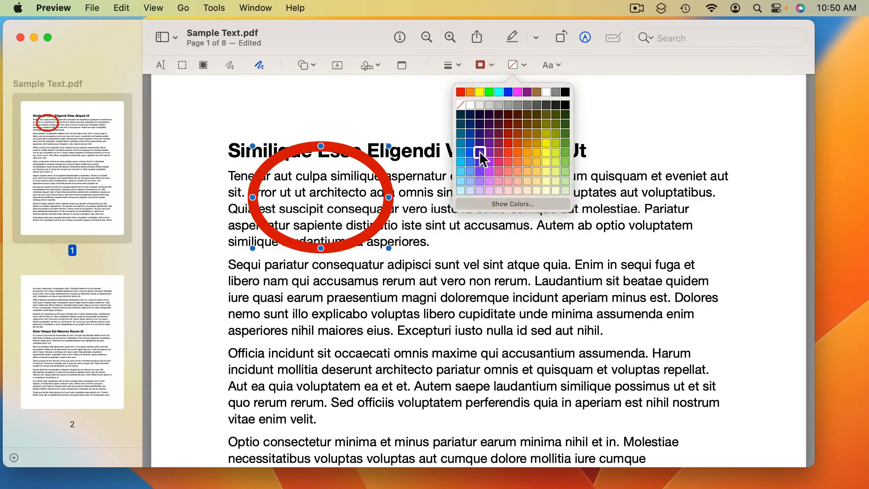
pyautogui.click(470, 161)
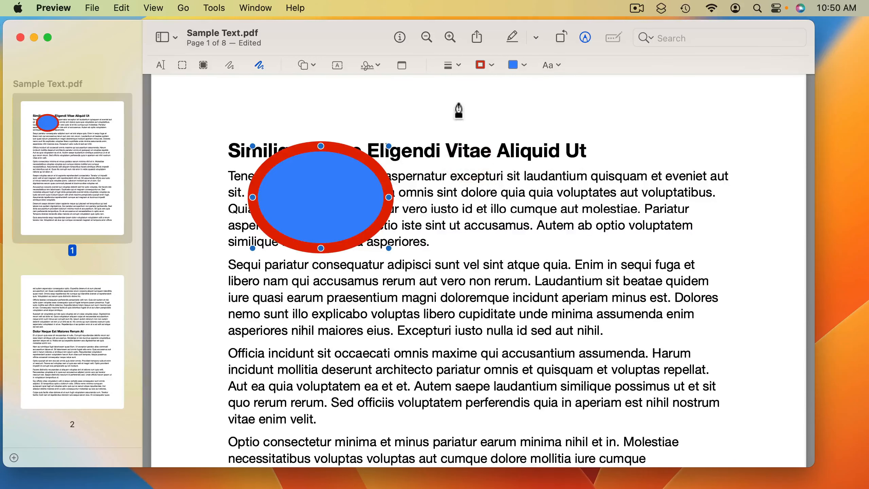
# Shift the oval to the right along the heading, enlarge it, and delete it.
pyautogui.moveTo(336, 175); pyautogui.dragTo(377, 174)
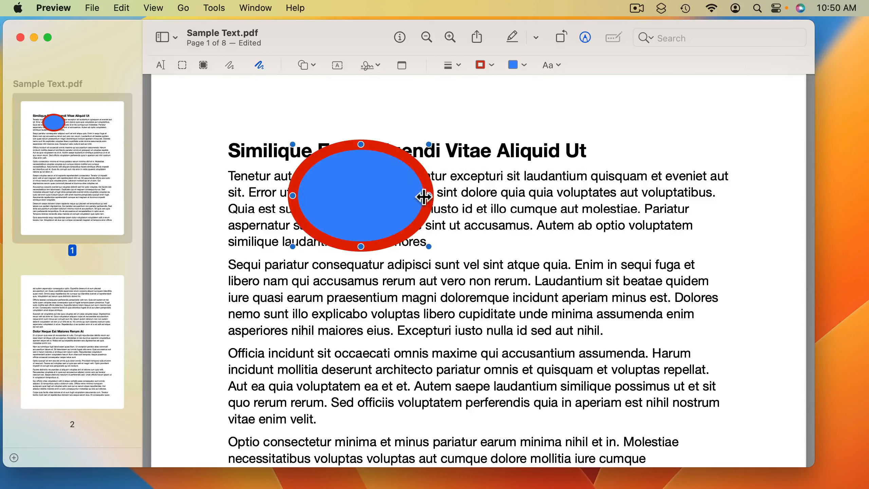
pyautogui.moveTo(424, 197); pyautogui.dragTo(454, 197)
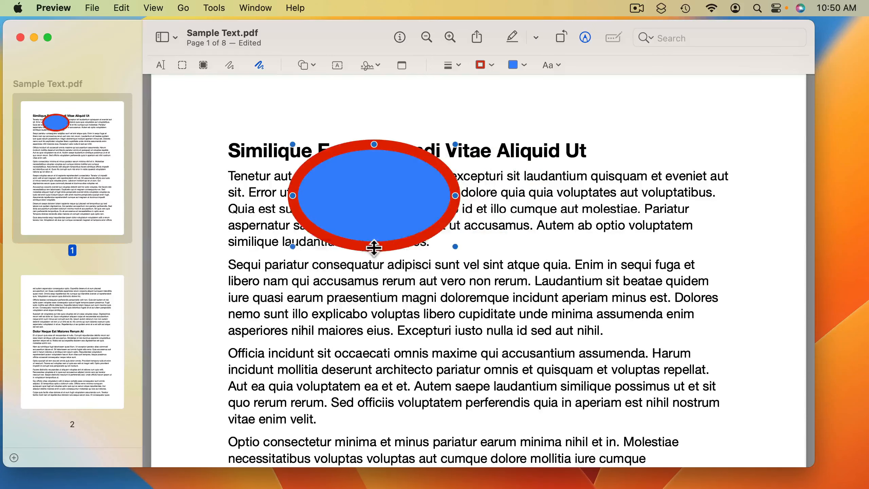
pyautogui.moveTo(372, 245); pyautogui.dragTo(374, 307)
pyautogui.press('BackSpace')
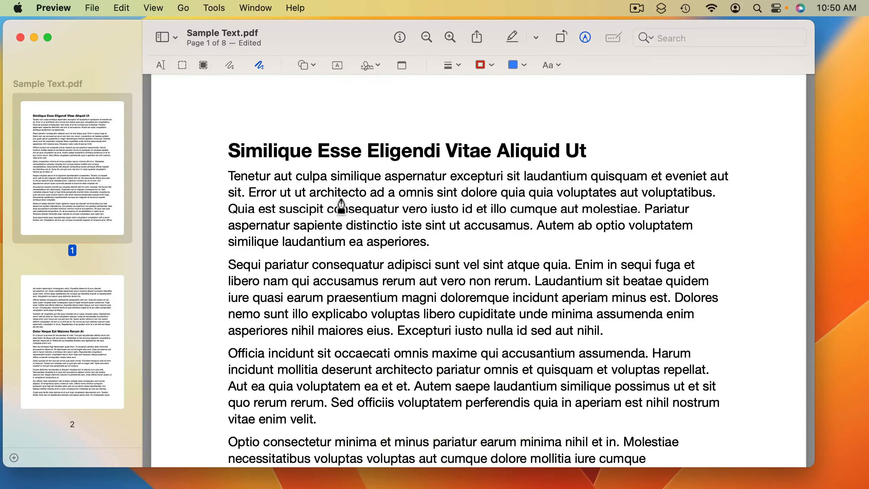
# Insert a speech bubble and move it up over the heading and first paragraph.
pyautogui.click(309, 66)
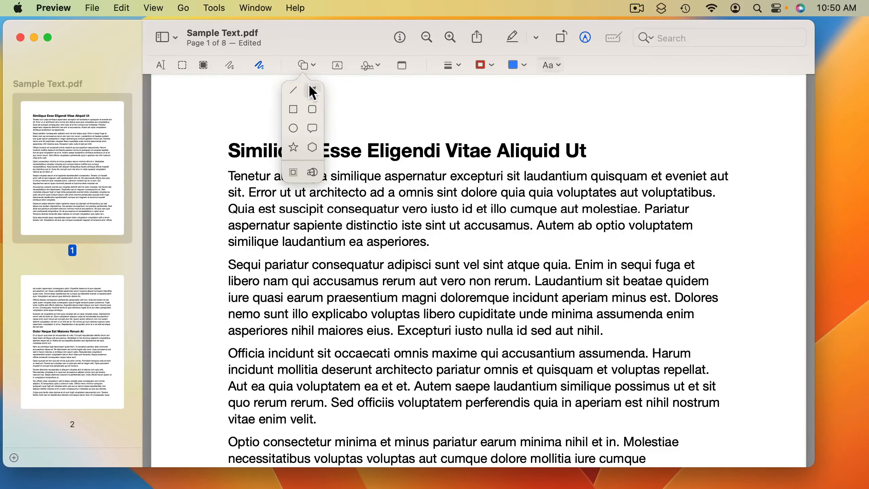
pyautogui.click(315, 128)
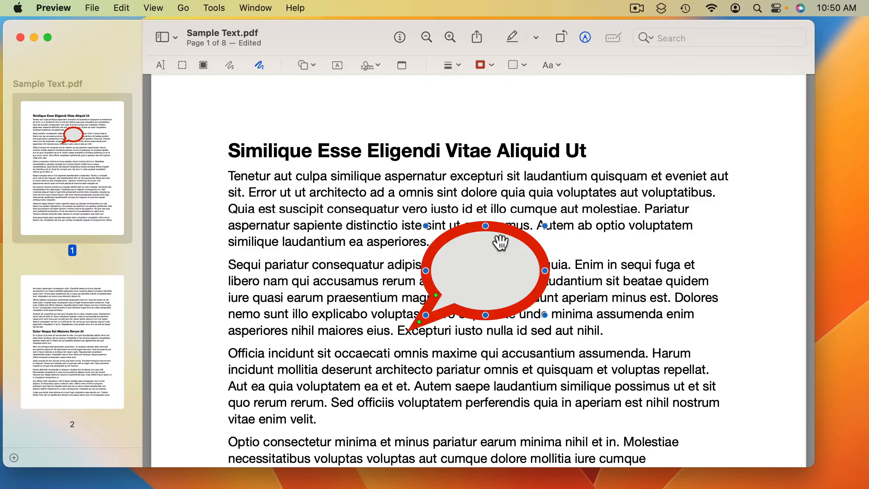
pyautogui.moveTo(488, 263); pyautogui.dragTo(467, 179)
# Extend the speech bubble's tail down toward the second paragraph and delete the bubble.
pyautogui.moveTo(523, 185)
pyautogui.mouseDown()
pyautogui.moveTo(546, 186)
pyautogui.moveTo(525, 182)
pyautogui.mouseUp()
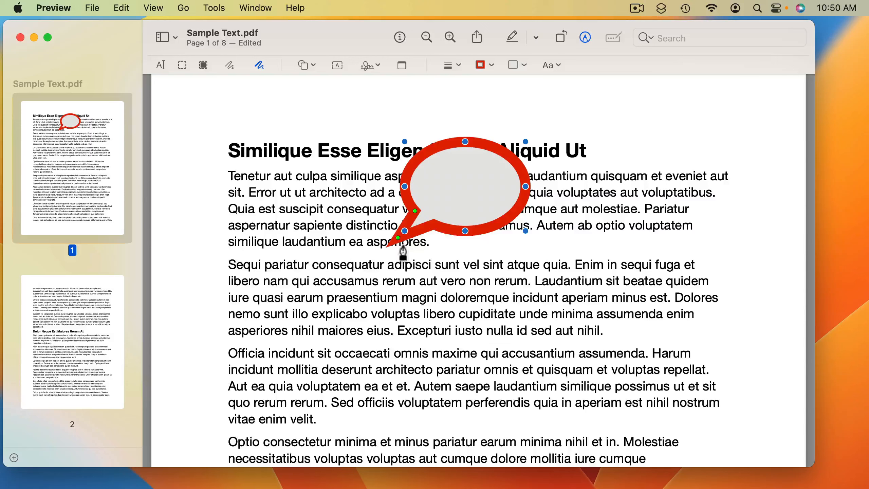
pyautogui.moveTo(400, 238); pyautogui.dragTo(357, 282)
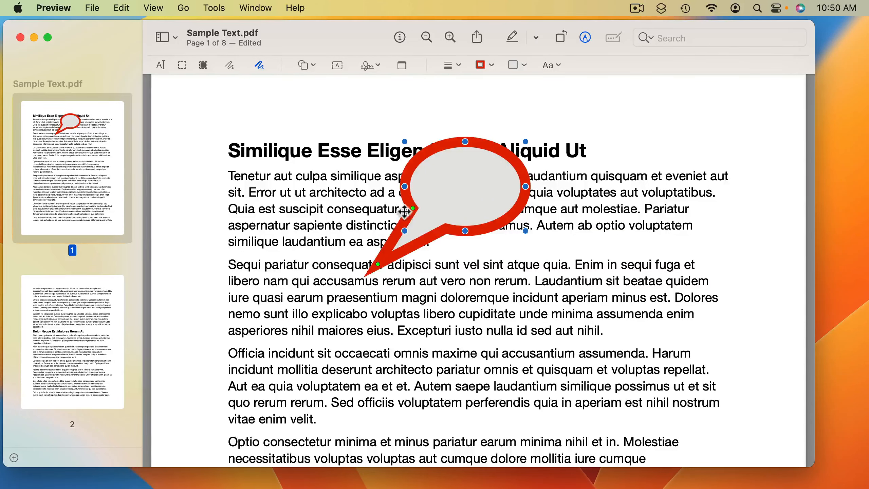
pyautogui.press('BackSpace')
# Insert a star, adjust it to six points, and delete it.
pyautogui.click(303, 65)
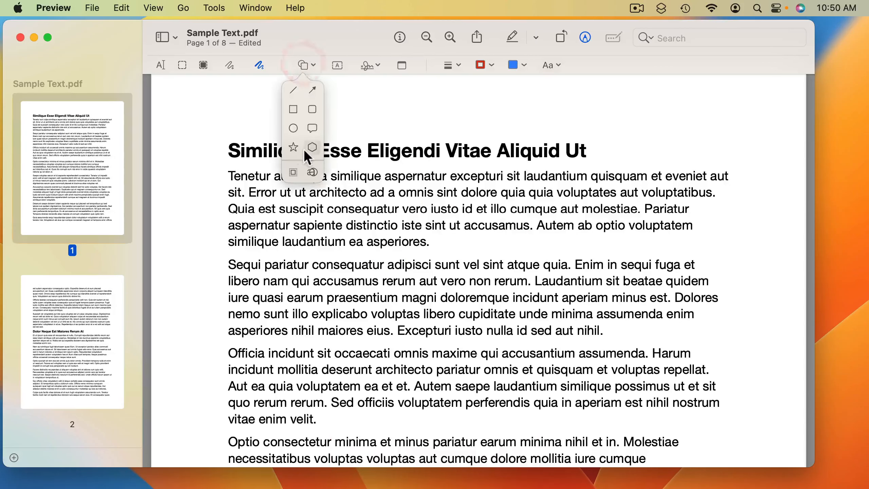
pyautogui.click(290, 149)
pyautogui.moveTo(508, 258); pyautogui.dragTo(538, 249)
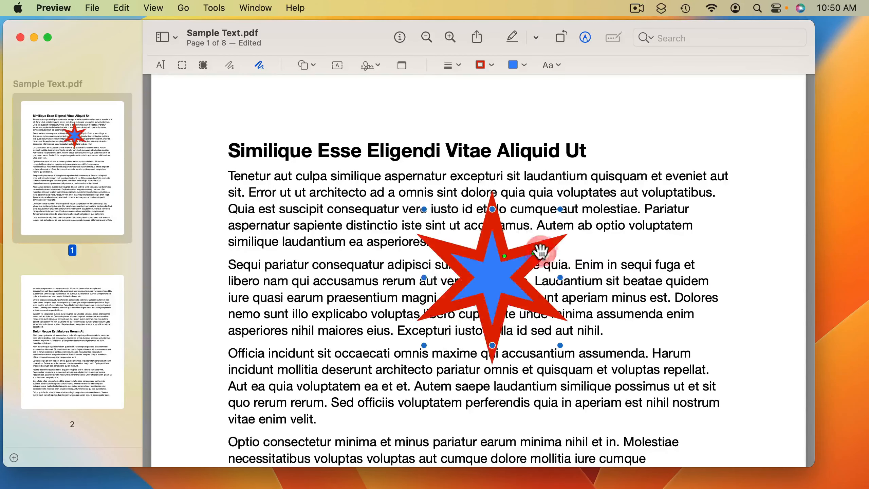
pyautogui.press('BackSpace')
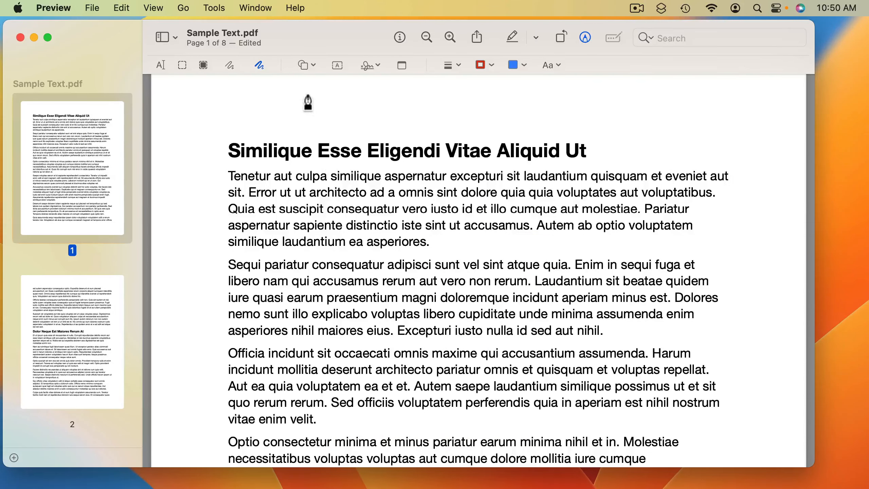
# Add a text box above the page heading and replace its text with "Something".
pyautogui.click(336, 65)
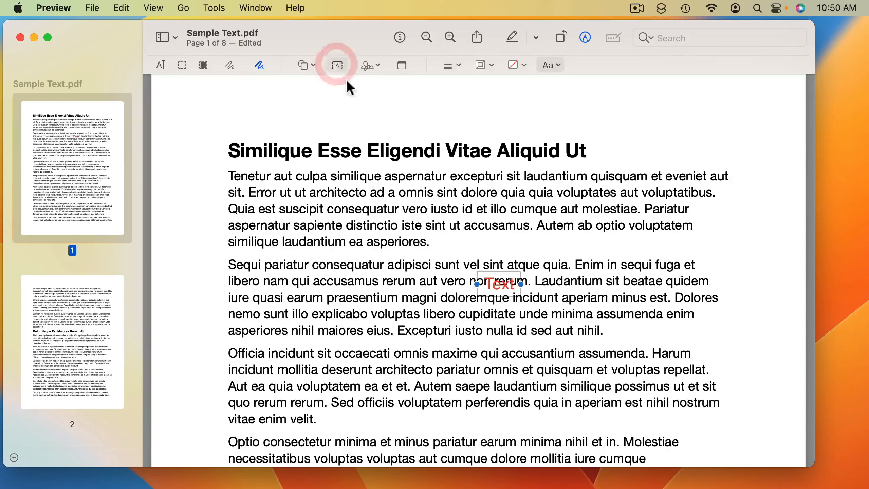
pyautogui.moveTo(496, 282); pyautogui.dragTo(334, 74)
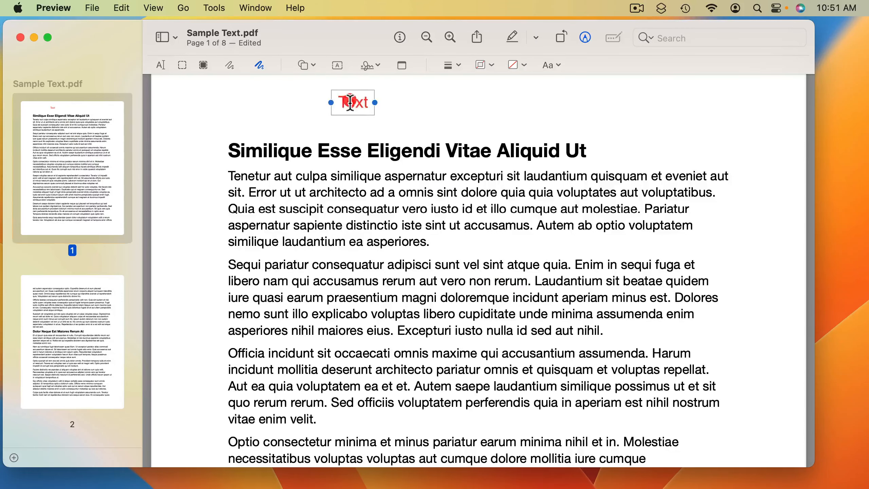
pyautogui.doubleClick(352, 102)
pyautogui.write('Something')
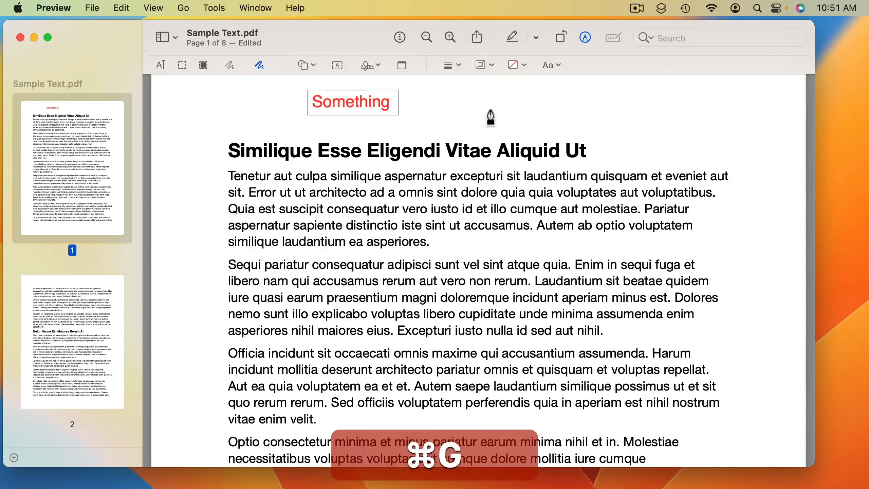
# Set the whole "Something" text to 29 pt bold.
pyautogui.press('super+a')
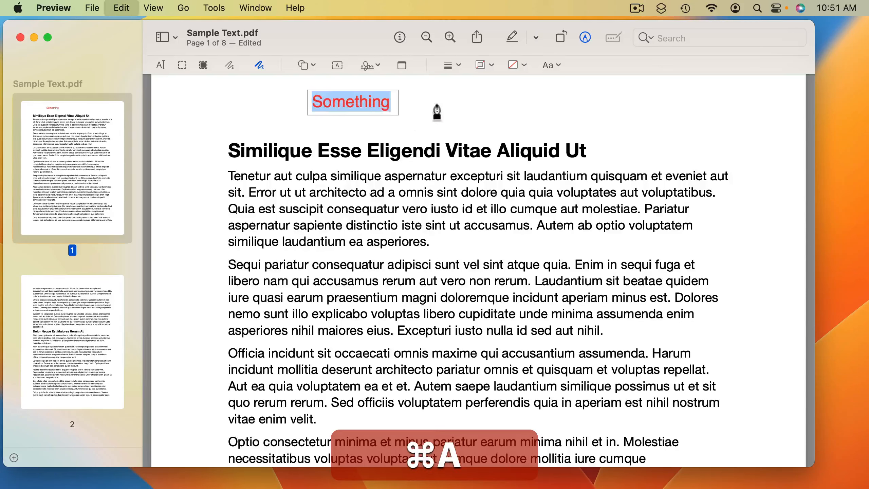
pyautogui.click(548, 64)
pyautogui.click(526, 111)
pyautogui.click(526, 111)
pyautogui.click(525, 111)
pyautogui.click(525, 111)
pyautogui.click(526, 112)
pyautogui.click(551, 114)
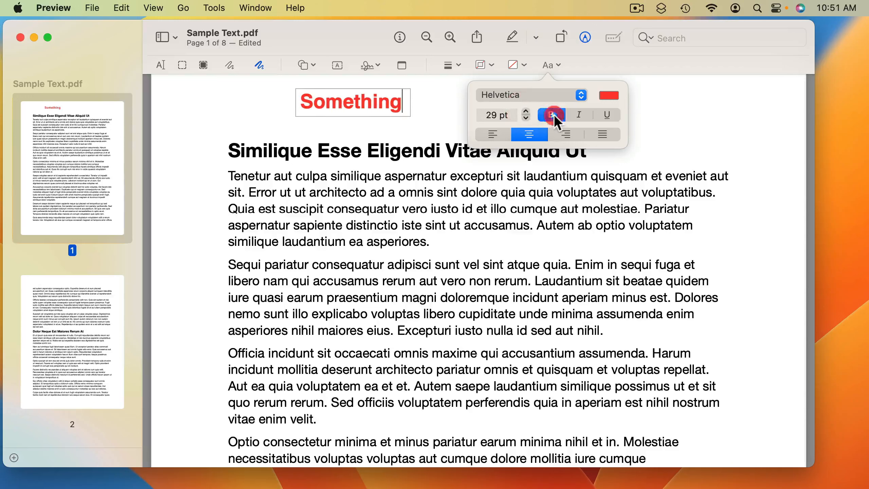
pyautogui.click(433, 108)
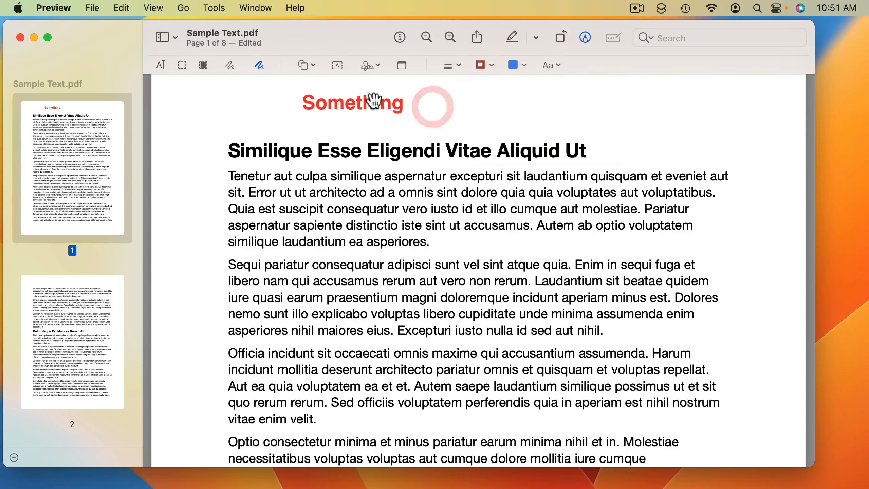
# Recolor the "Something" text blue and reposition its box above the right end of the page heading.
pyautogui.moveTo(359, 100); pyautogui.dragTo(380, 173)
pyautogui.click(547, 65)
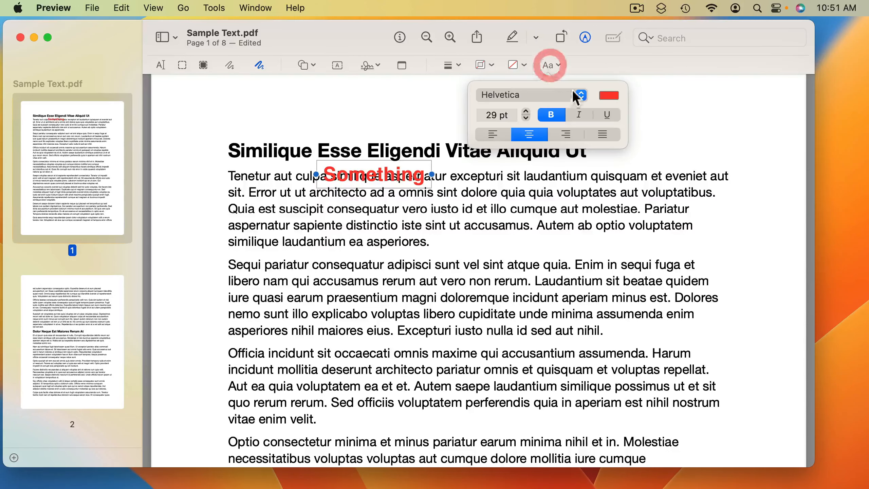
pyautogui.click(608, 95)
pyautogui.click(564, 181)
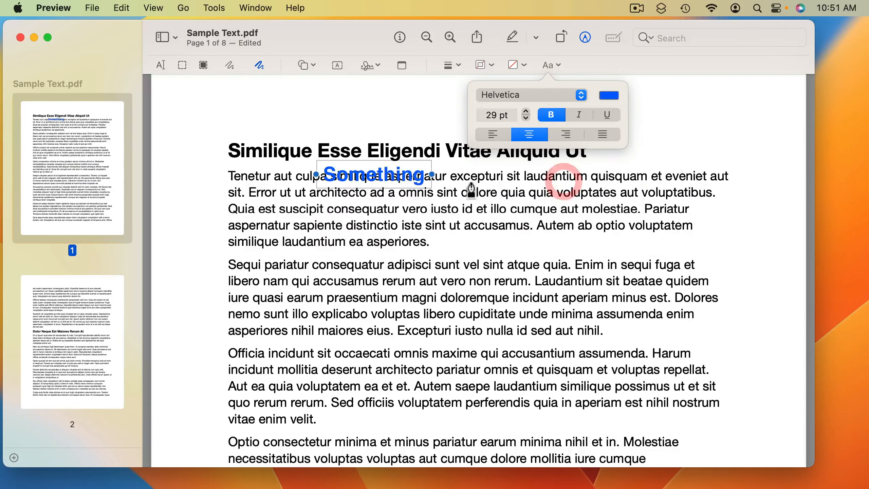
pyautogui.click(421, 126)
pyautogui.moveTo(375, 172)
pyautogui.mouseDown()
pyautogui.moveTo(329, 134)
pyautogui.moveTo(337, 155)
pyautogui.moveTo(654, 119)
pyautogui.mouseUp()
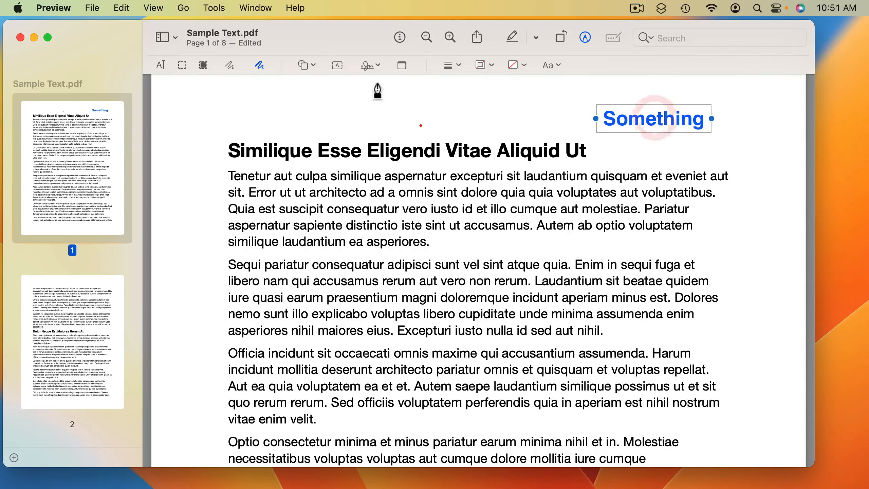
# Insert an arrow from the second paragraph up to the "Something" text and color it blue.
pyautogui.click(305, 66)
pyautogui.press('Escape')
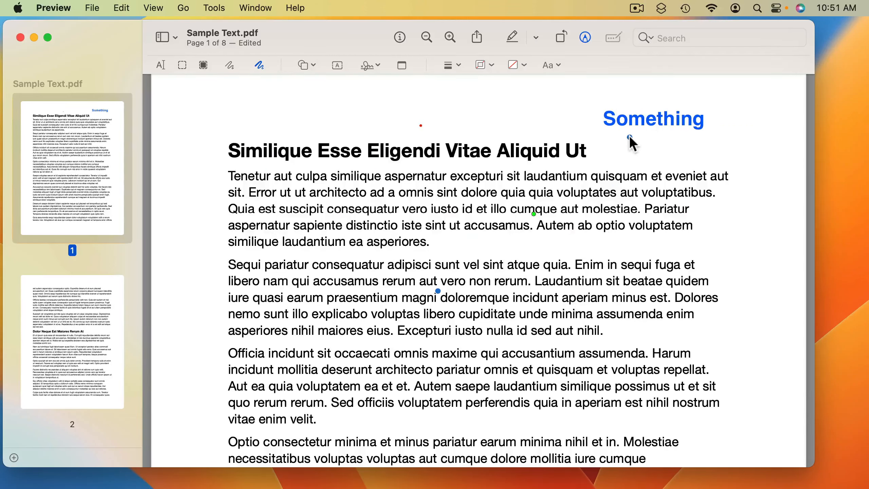
pyautogui.click(480, 64)
pyautogui.click(474, 92)
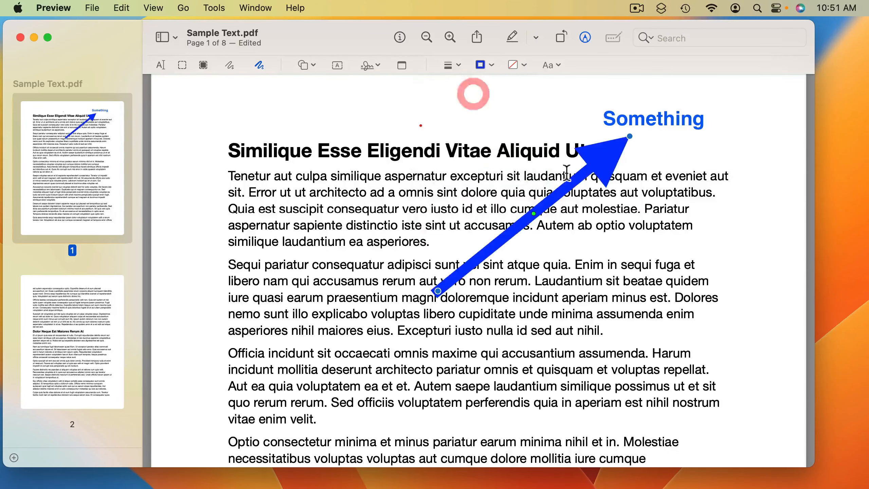
# Re-aim the arrow from the "Something" text down to the second paragraph, and delete both the arrow and the text box.
pyautogui.moveTo(629, 136); pyautogui.dragTo(561, 279)
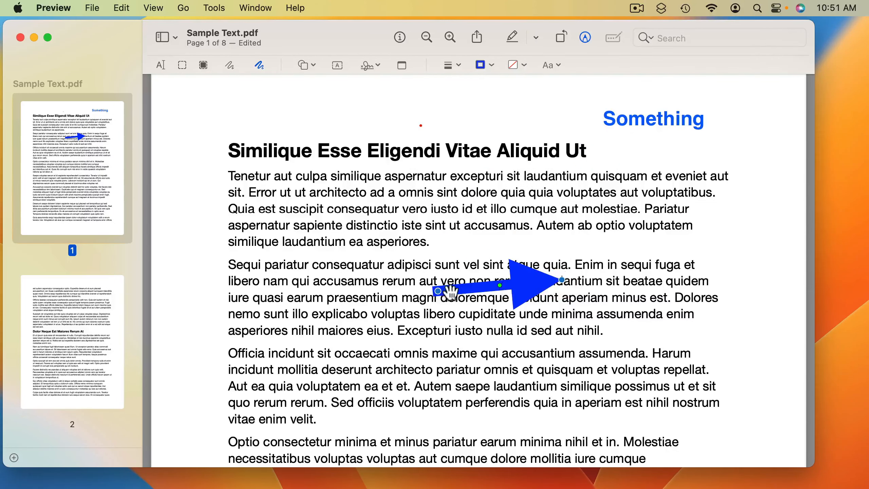
pyautogui.moveTo(439, 291); pyautogui.dragTo(645, 138)
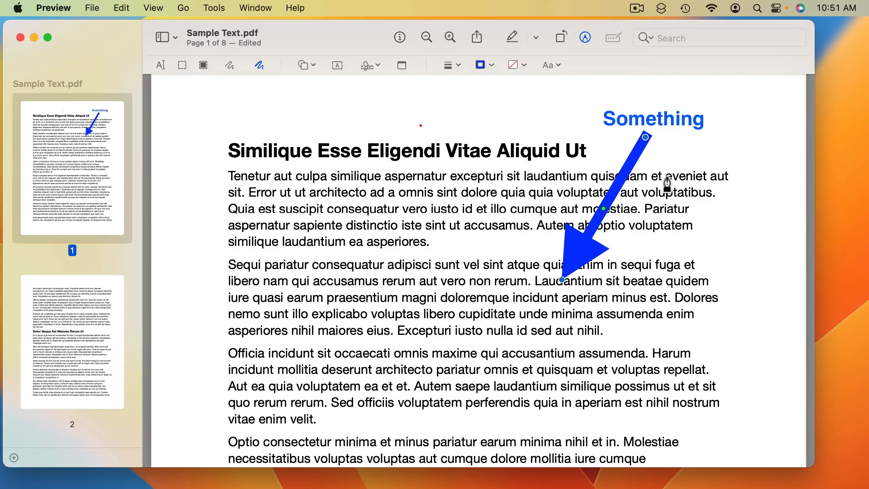
pyautogui.press('BackSpace')
pyautogui.press('BackSpace')
# Add a sticky note reading "Something" to the page and collapse it.
pyautogui.click(401, 65)
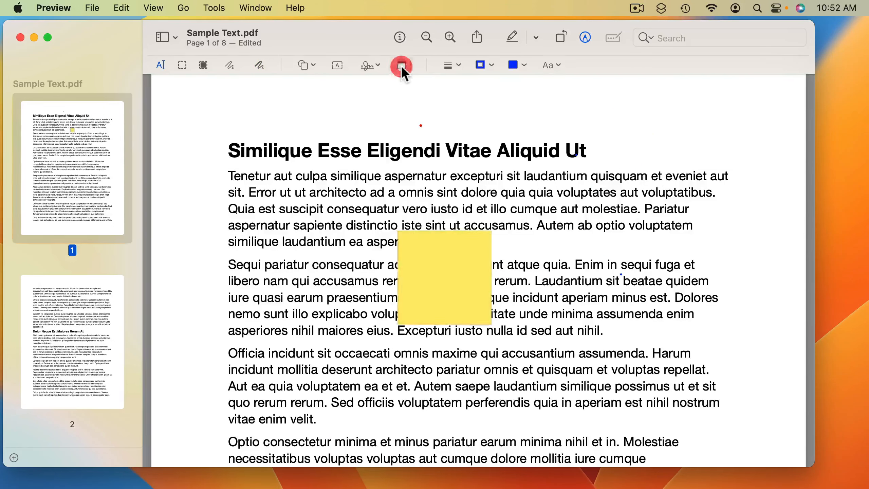
pyautogui.write('Something')
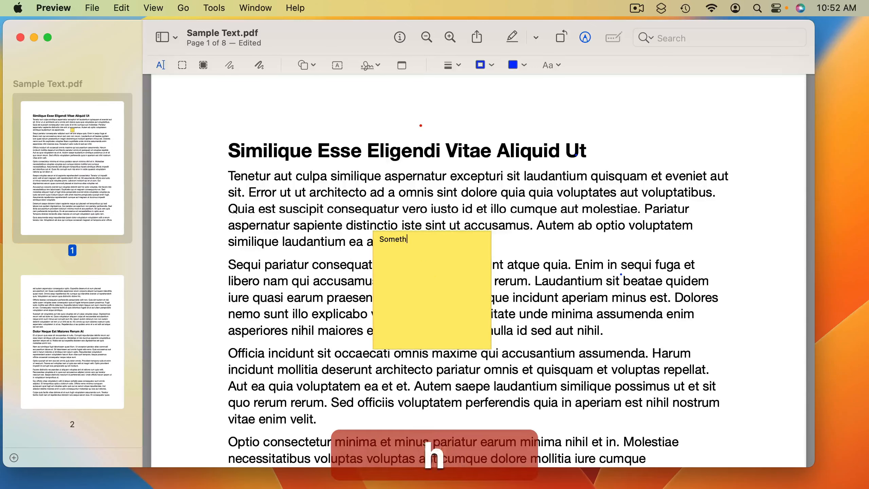
pyautogui.click(565, 278)
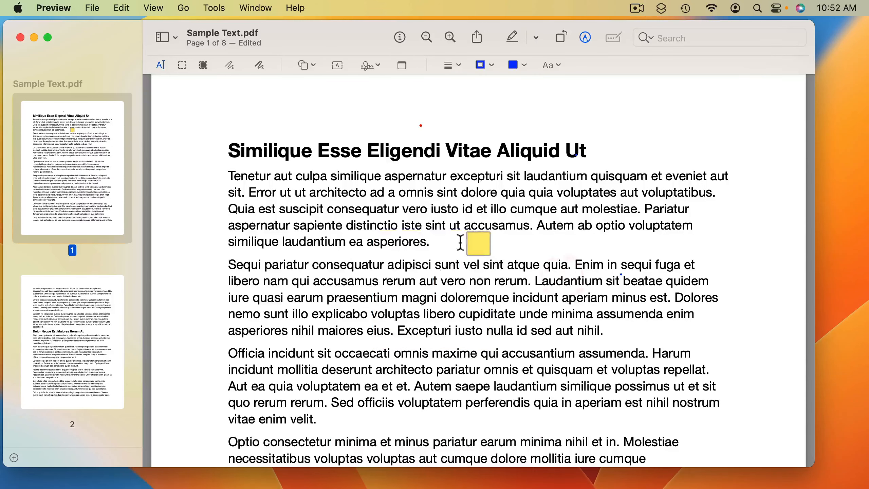
# Move the sticky note beside the end of the page heading, and open and collapse it there.
pyautogui.moveTo(477, 242); pyautogui.dragTo(606, 137)
pyautogui.click(605, 136)
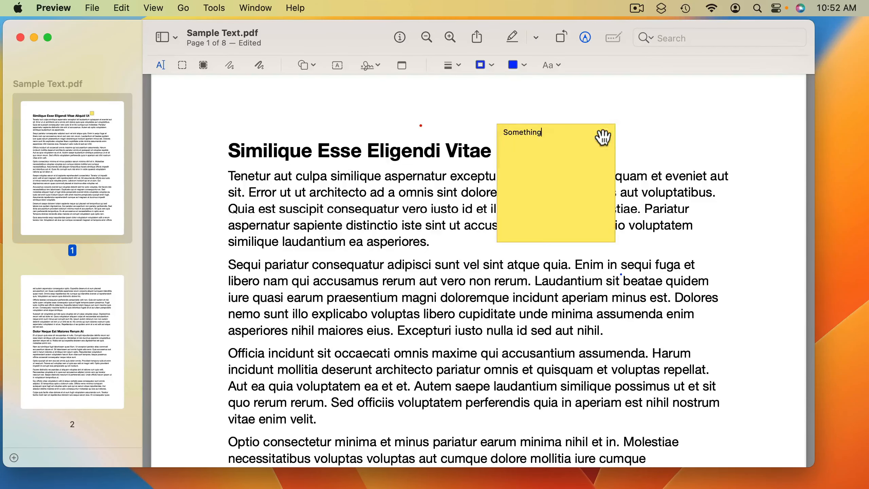
pyautogui.click(649, 129)
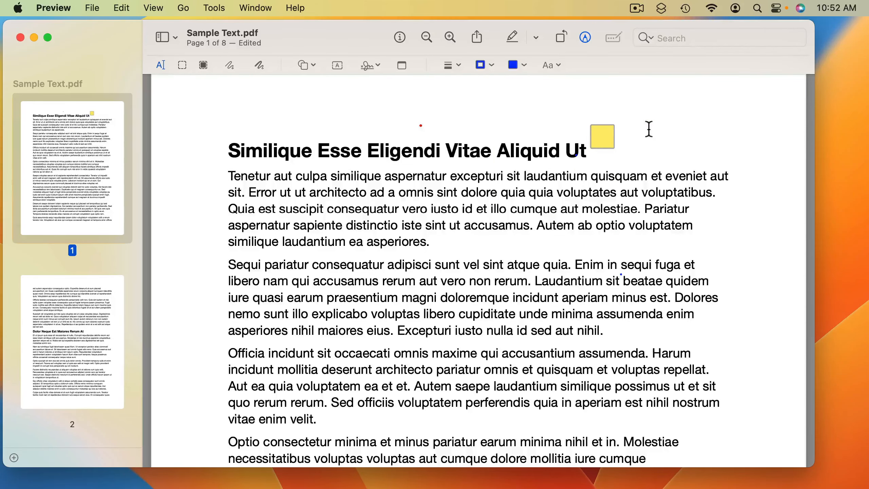
# Make a rectangular selection across part of the first two paragraphs and copy it.
pyautogui.click(182, 65)
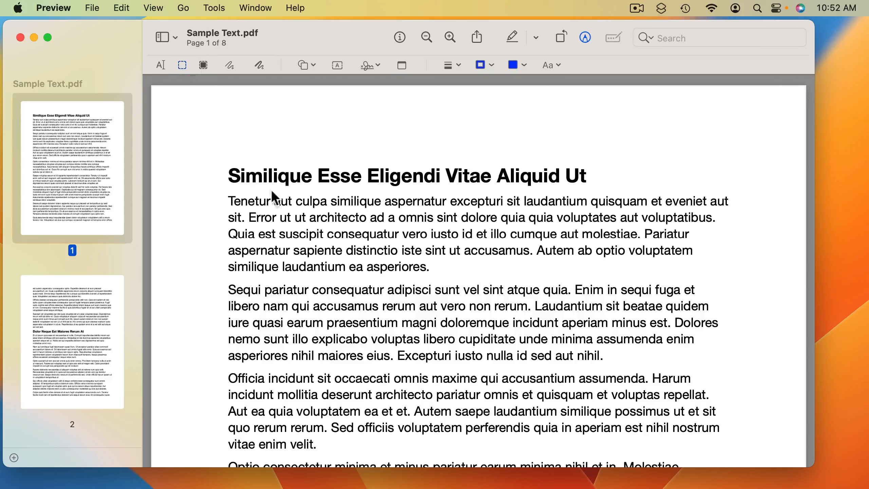
pyautogui.moveTo(269, 195); pyautogui.dragTo(446, 354)
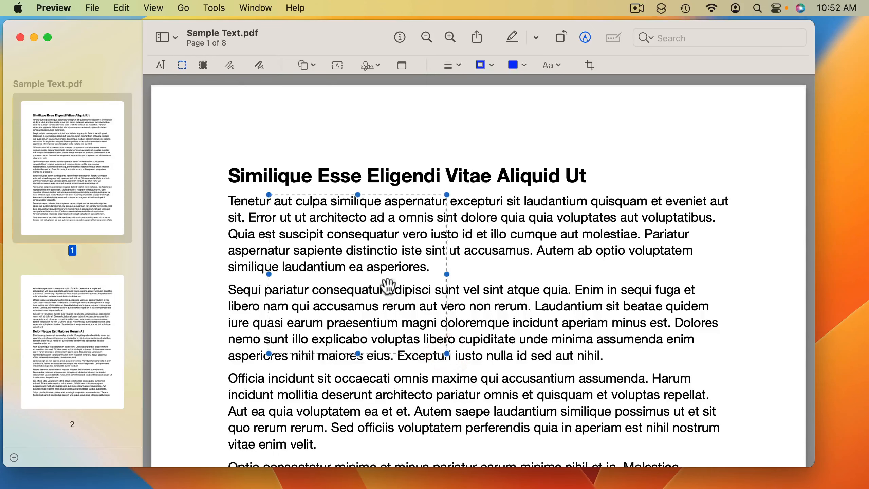
pyautogui.click(128, 6)
pyautogui.click(136, 80)
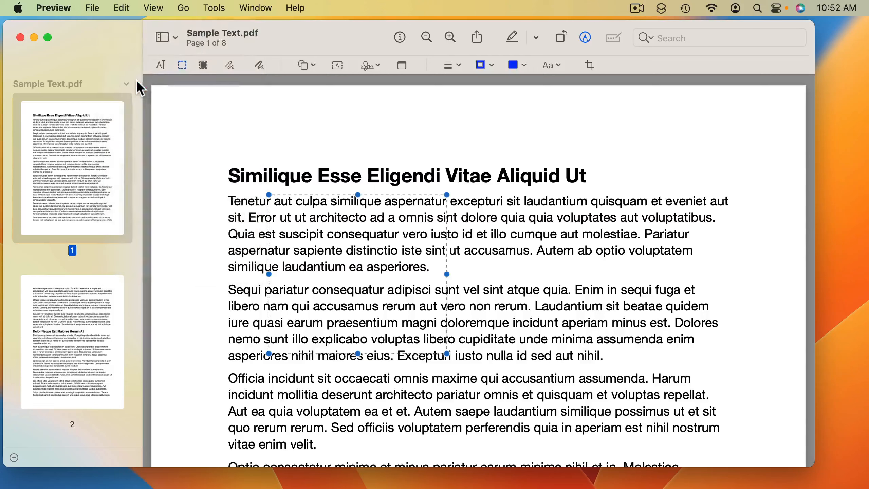
# Create a new document from the copied page area and close it.
pyautogui.click(213, 7)
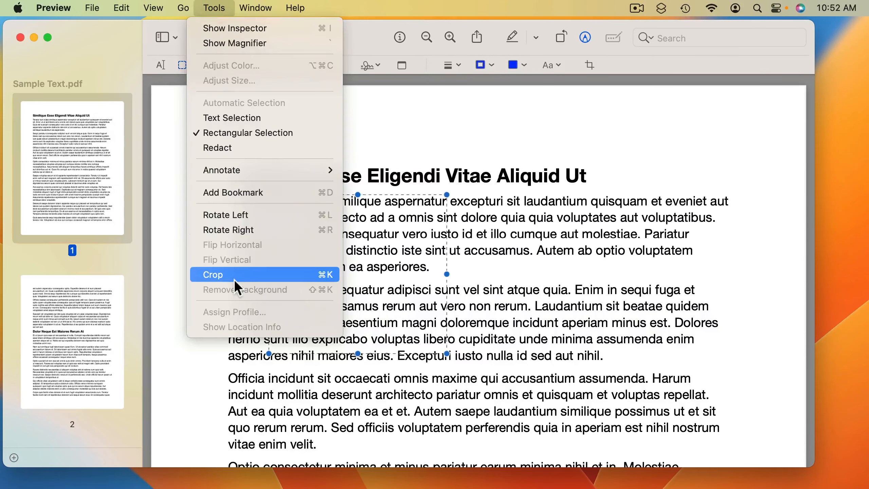
pyautogui.click(474, 252)
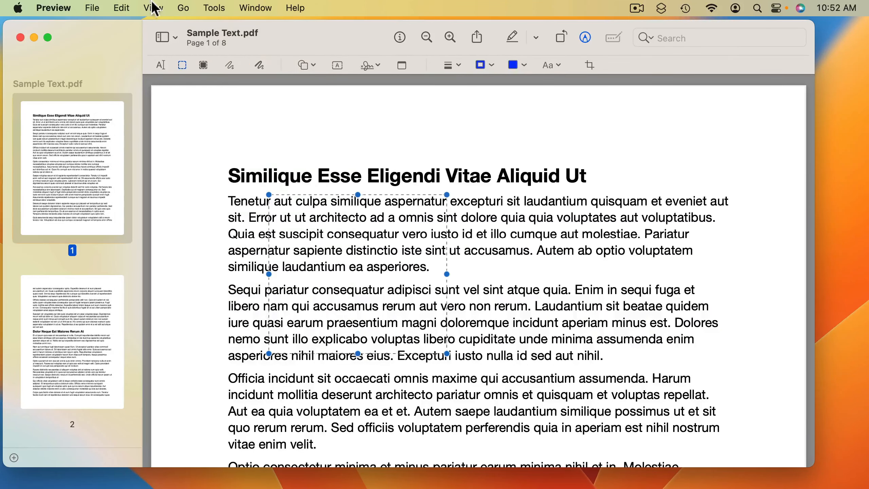
pyautogui.click(92, 7)
pyautogui.click(95, 27)
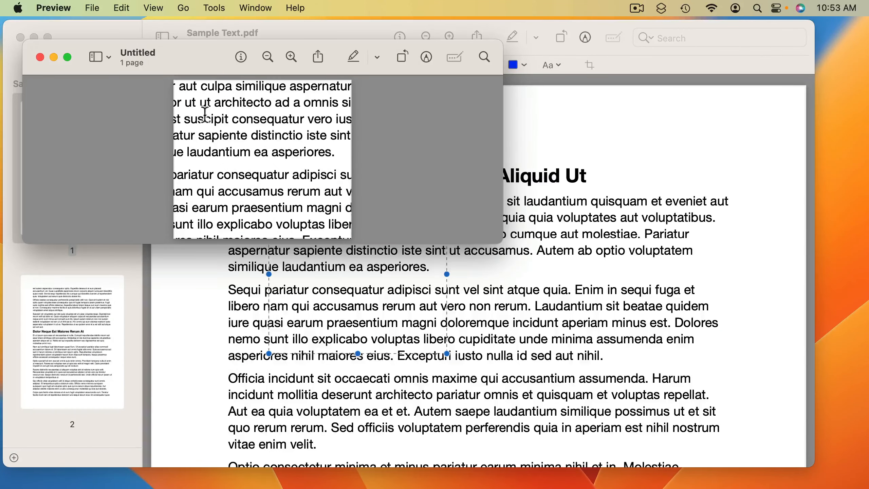
pyautogui.click(40, 58)
pyautogui.click(176, 396)
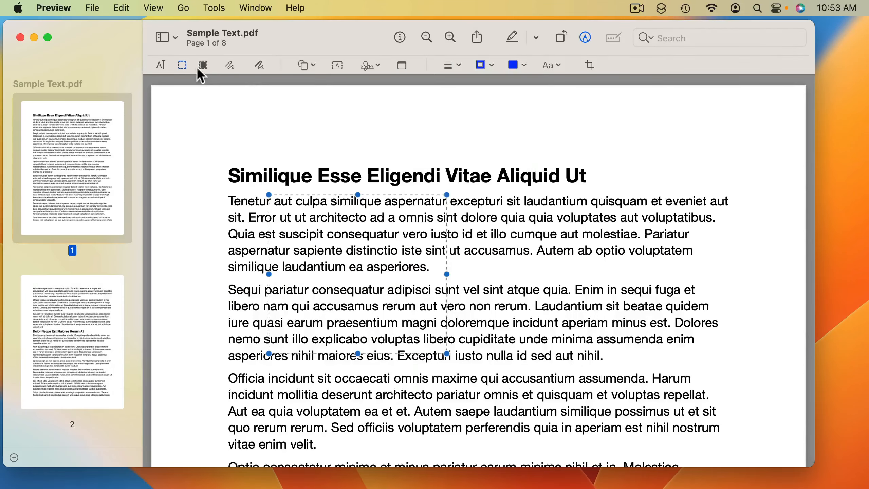
# Redact the first two body paragraphs and undo the redaction.
pyautogui.click(203, 65)
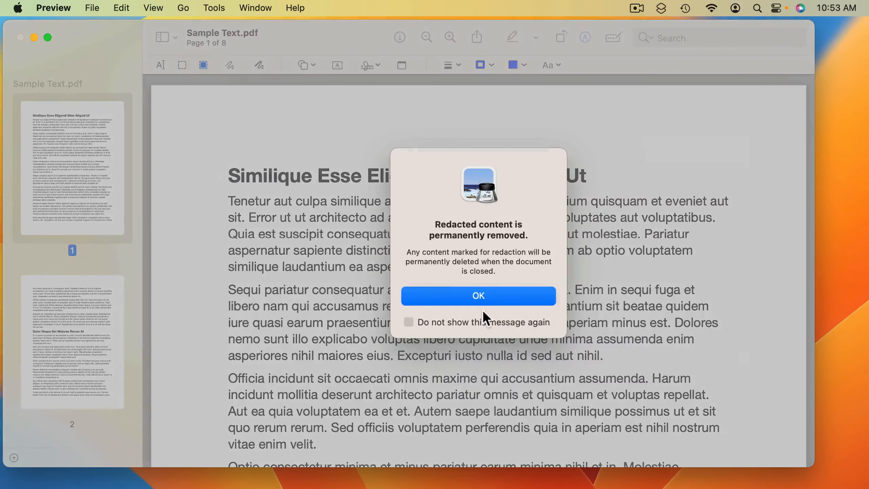
pyautogui.click(465, 298)
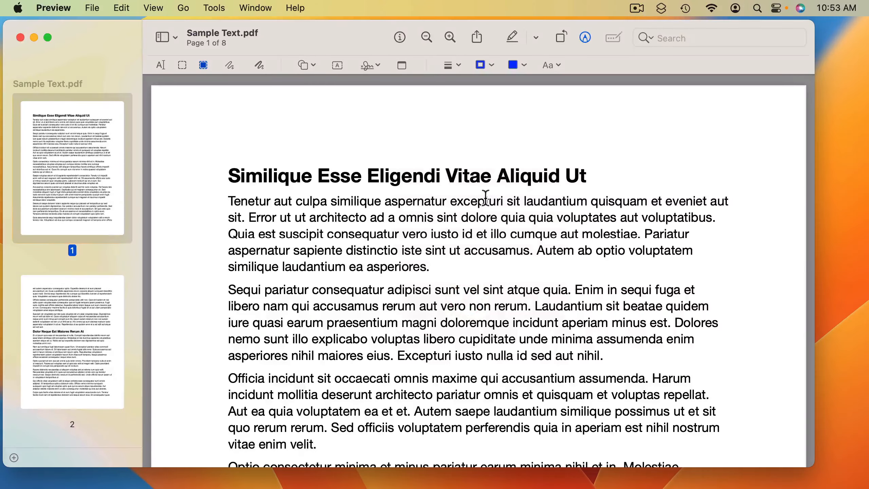
pyautogui.moveTo(477, 191)
pyautogui.mouseDown()
pyautogui.moveTo(585, 276)
pyautogui.moveTo(623, 349)
pyautogui.mouseUp()
pyautogui.click(613, 299)
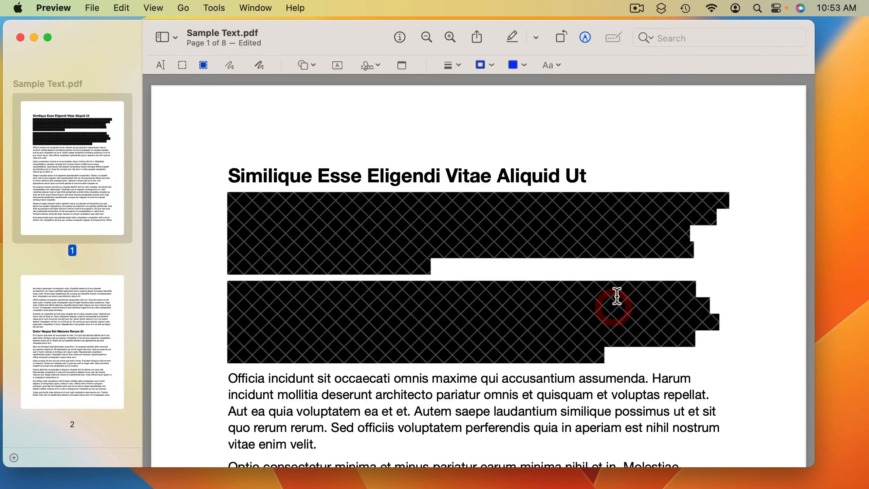
pyautogui.press('super+z')
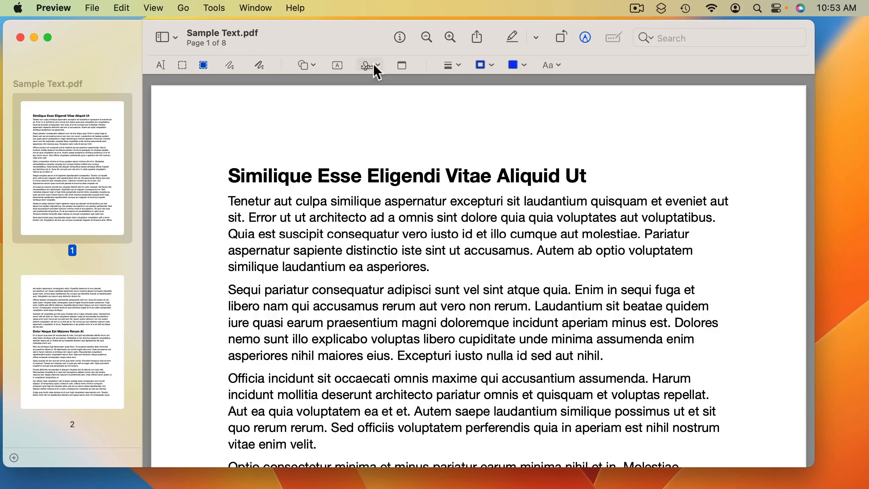
# Examine the saved signatures and the available methods for creating a new one.
pyautogui.click(376, 68)
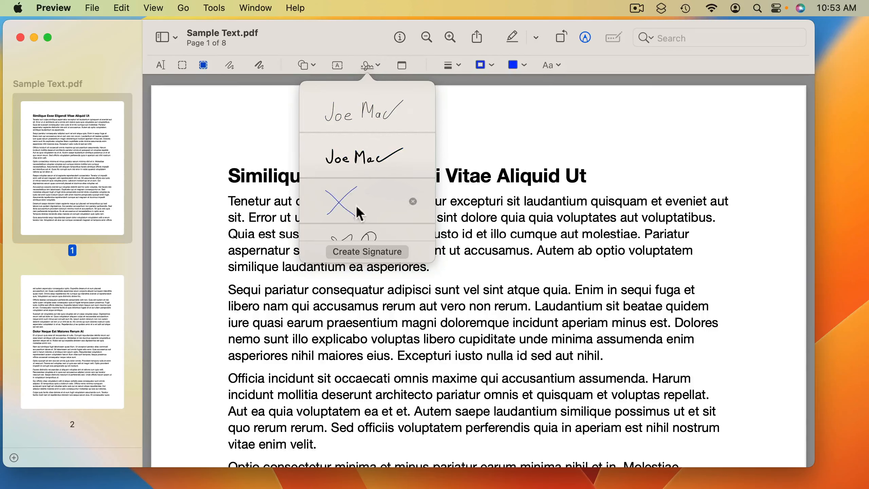
pyautogui.click(361, 251)
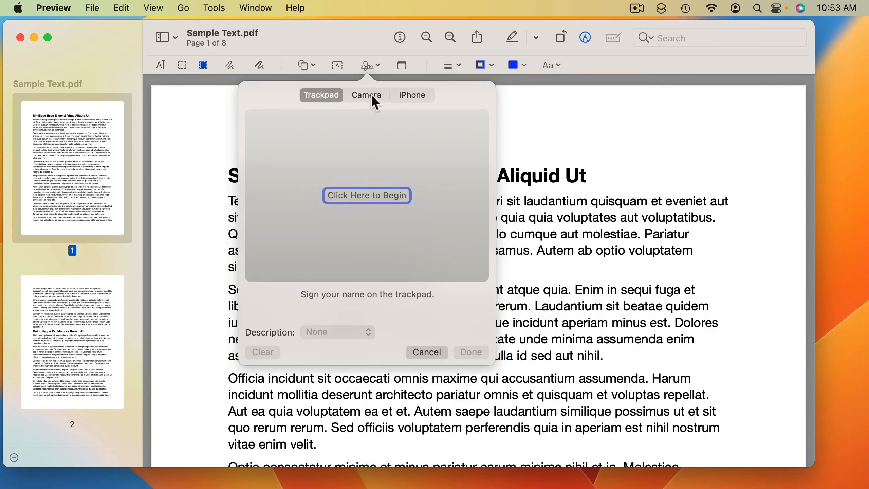
pyautogui.click(424, 352)
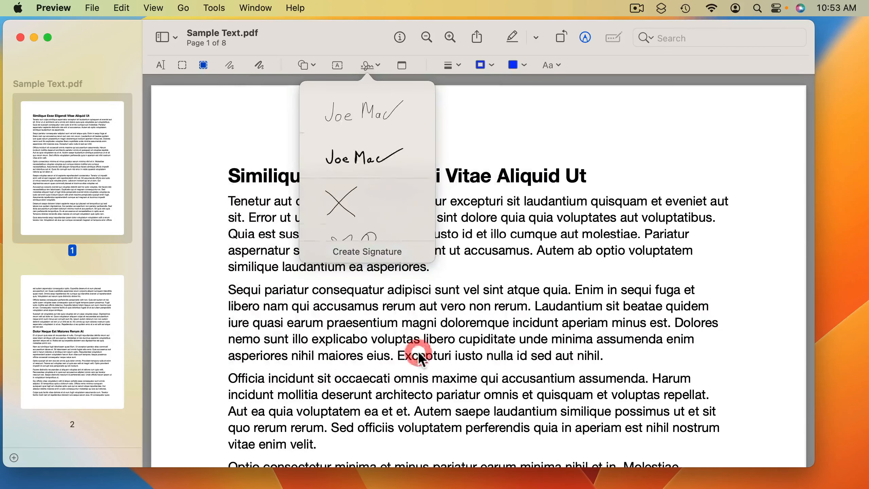
# Insert the second saved signature, position it between the first two paragraphs, and delete it.
pyautogui.click(362, 158)
pyautogui.moveTo(430, 287)
pyautogui.mouseDown()
pyautogui.moveTo(312, 307)
pyautogui.moveTo(394, 284)
pyautogui.moveTo(514, 271)
pyautogui.mouseUp()
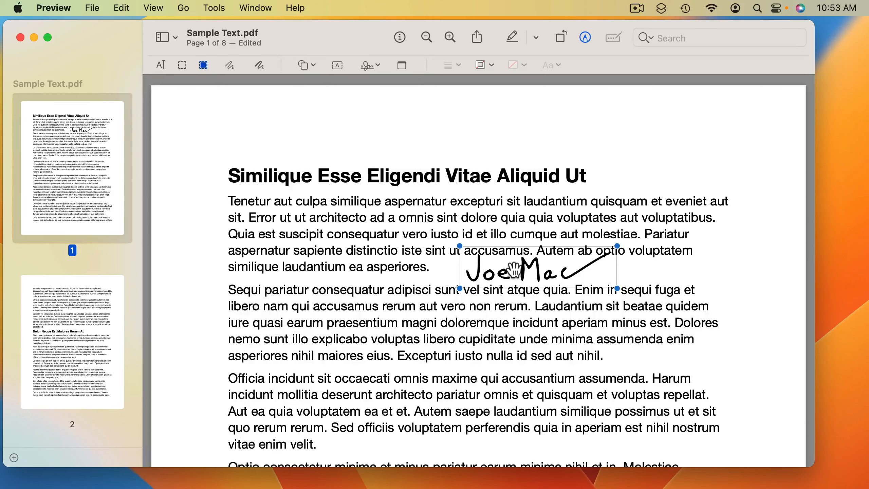
pyautogui.press('BackSpace')
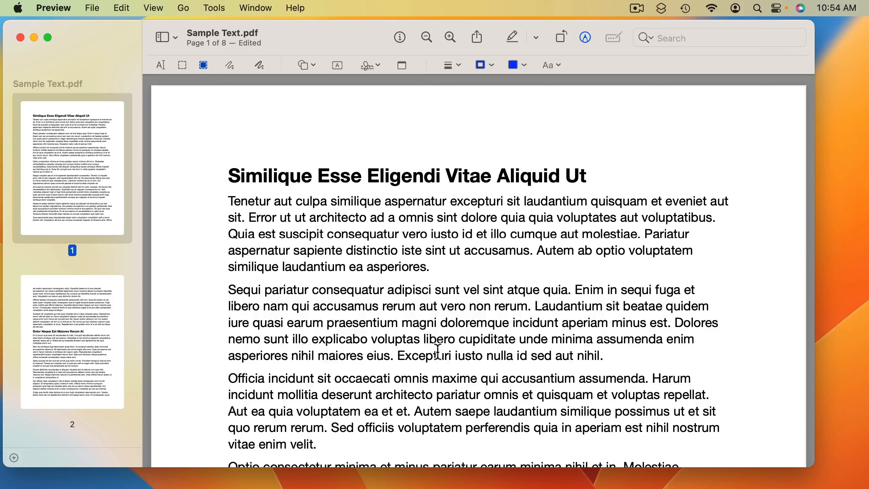
# Close the PDF and open Jack.jpeg from the Files folder with its markup tools shown.
pyautogui.click(297, 290)
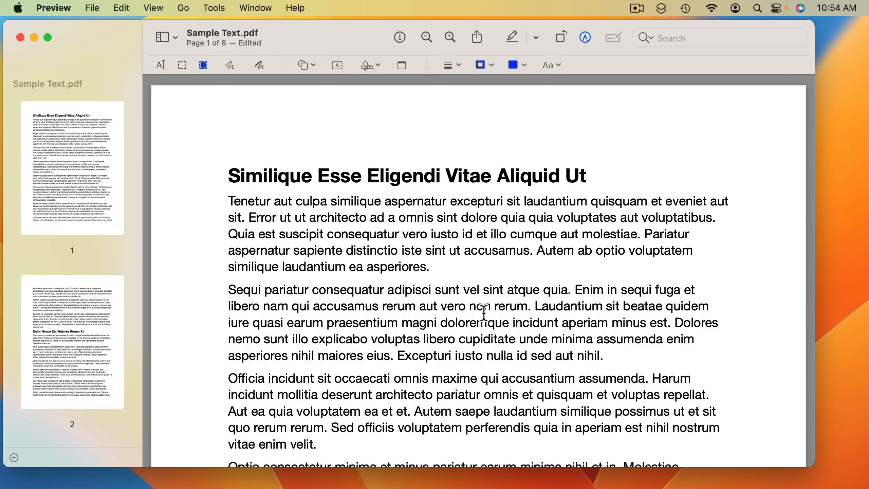
pyautogui.press('super+w')
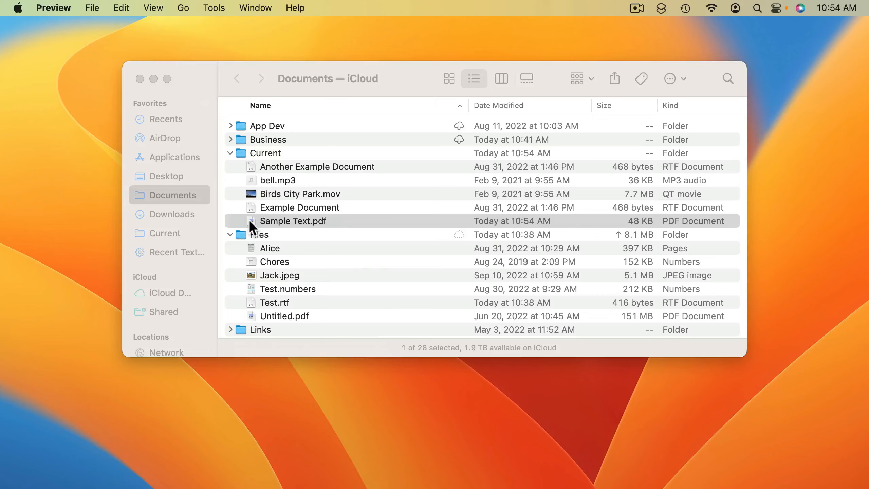
pyautogui.doubleClick(251, 275)
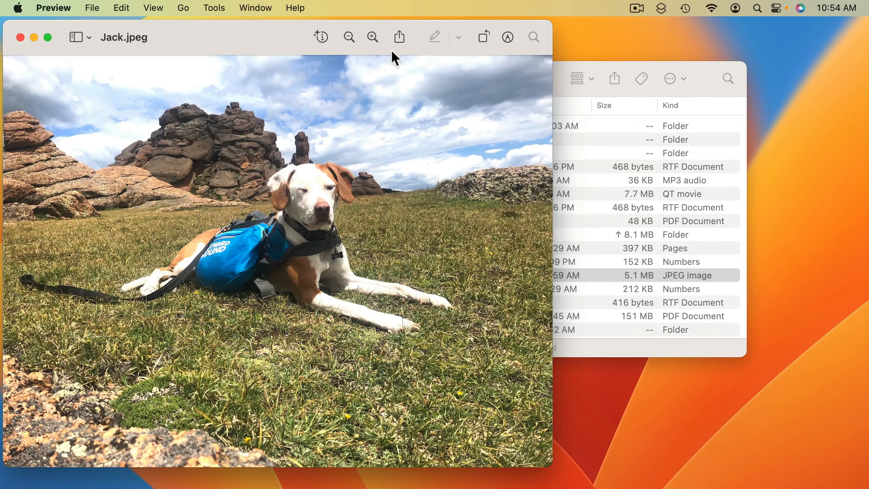
pyautogui.click(508, 37)
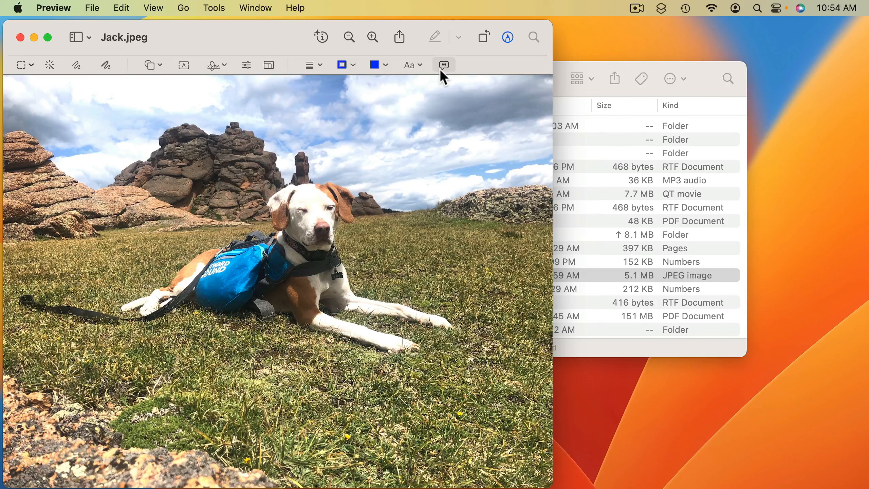
# Draw a thick blue freehand stroke across the rock formation and place a blue-filled hexagon in the sky beside the dog's head.
pyautogui.click(76, 64)
pyautogui.moveTo(99, 175)
pyautogui.mouseDown()
pyautogui.moveTo(219, 176)
pyautogui.moveTo(258, 221)
pyautogui.mouseUp()
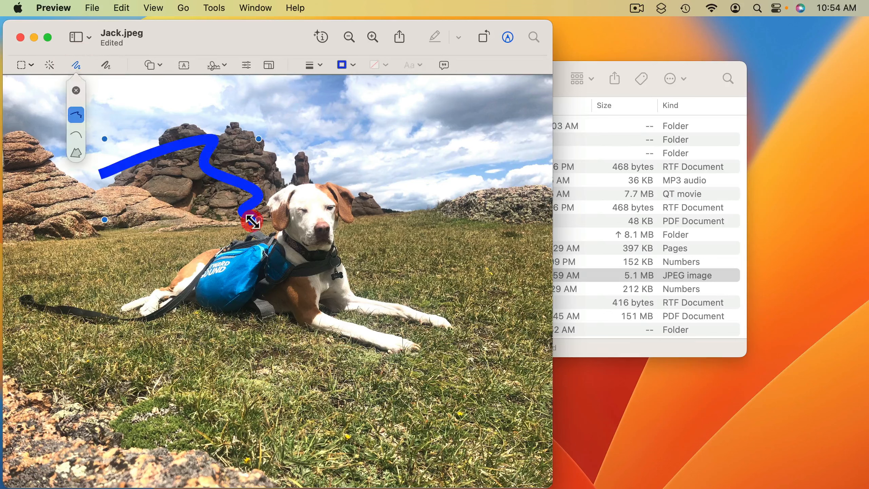
pyautogui.click(150, 65)
pyautogui.click(158, 147)
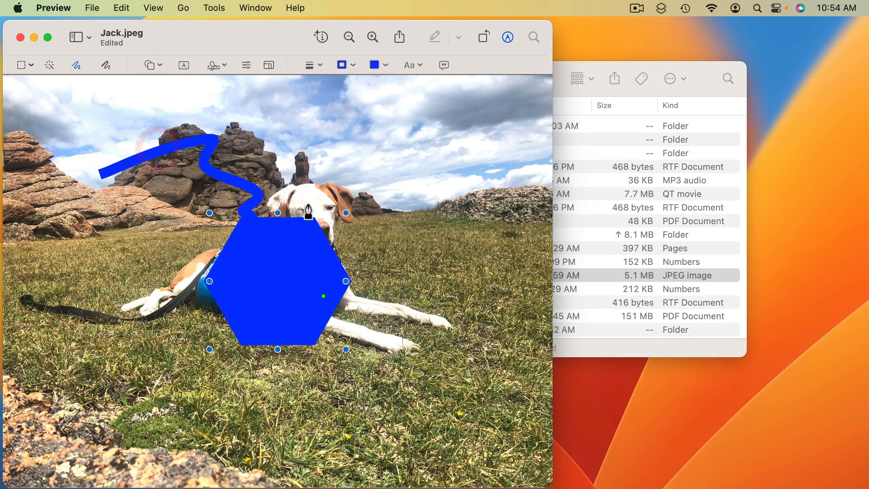
pyautogui.moveTo(308, 211); pyautogui.dragTo(444, 195)
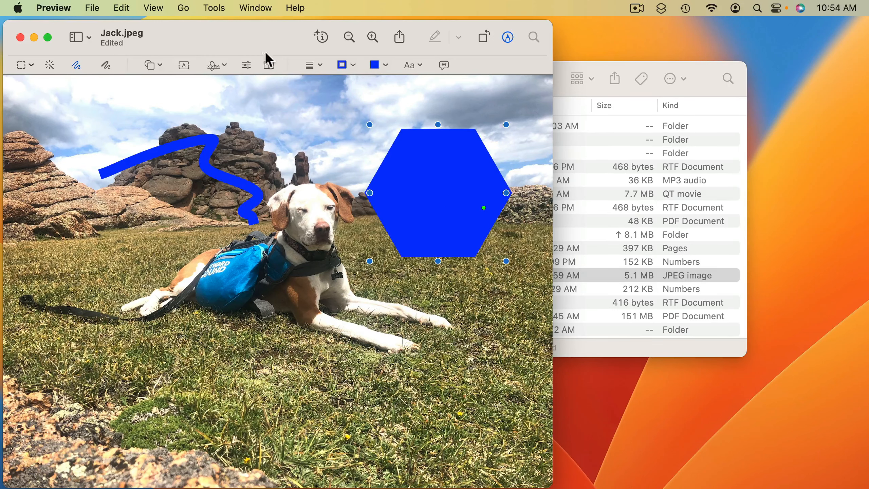
# Examine the colour adjustment and image size settings for the photo, closing each of them.
pyautogui.click(246, 66)
pyautogui.moveTo(380, 163)
pyautogui.mouseDown()
pyautogui.moveTo(330, 162)
pyautogui.moveTo(390, 166)
pyautogui.mouseUp()
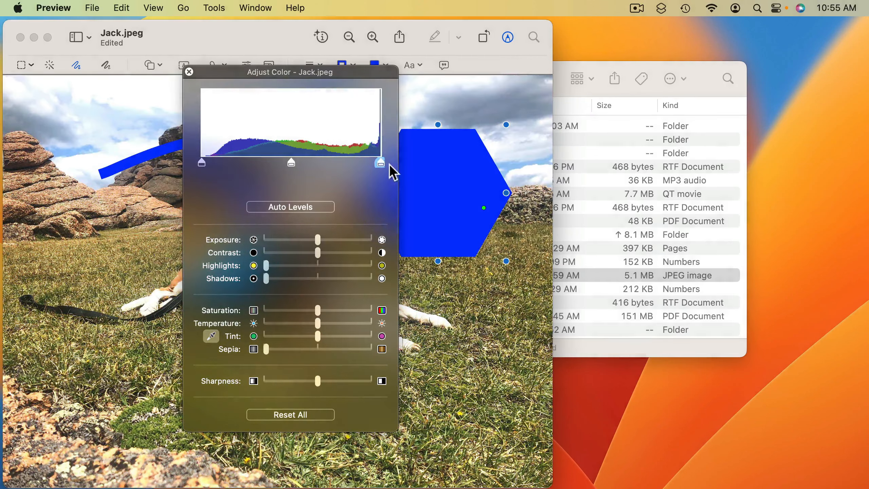
pyautogui.click(189, 72)
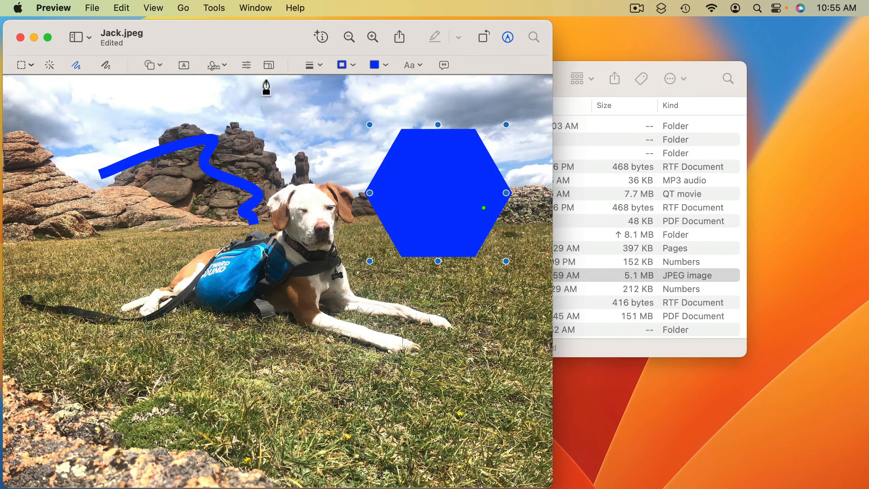
pyautogui.click(269, 65)
pyautogui.click(338, 370)
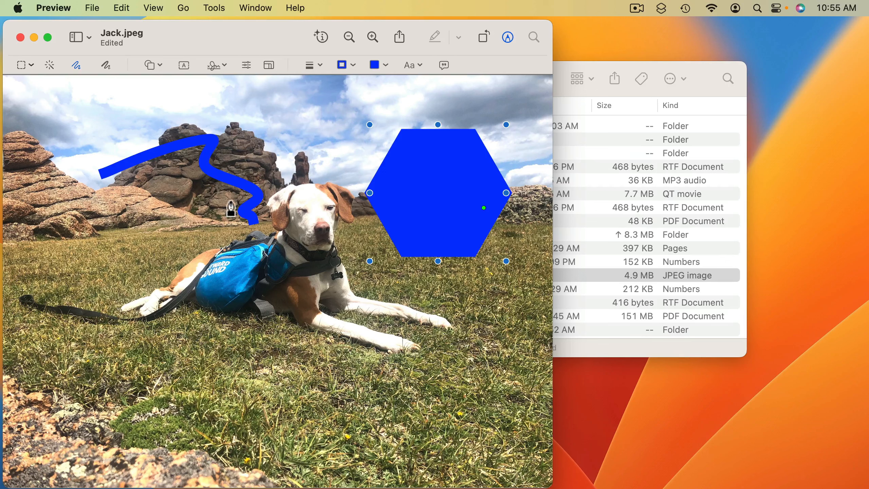
# Select the freehand stroke and the hexagon in turn to check whether they are still separate objects.
pyautogui.click(183, 143)
pyautogui.click(440, 173)
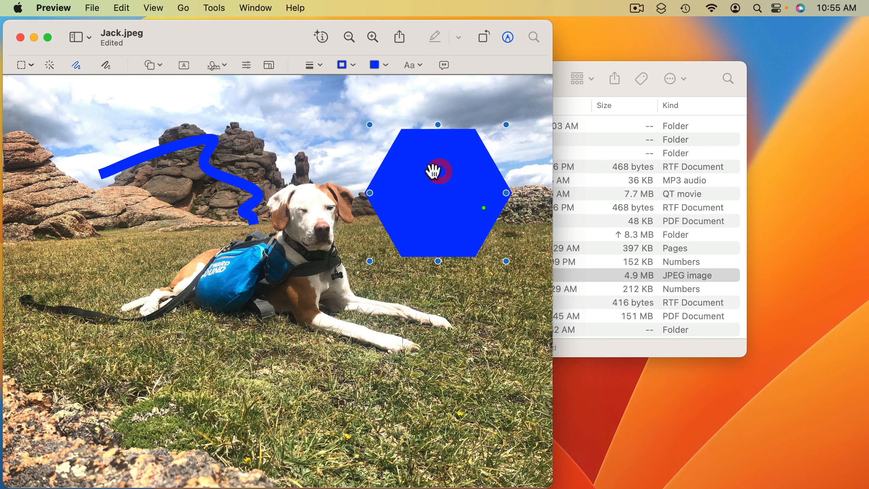
pyautogui.click(214, 130)
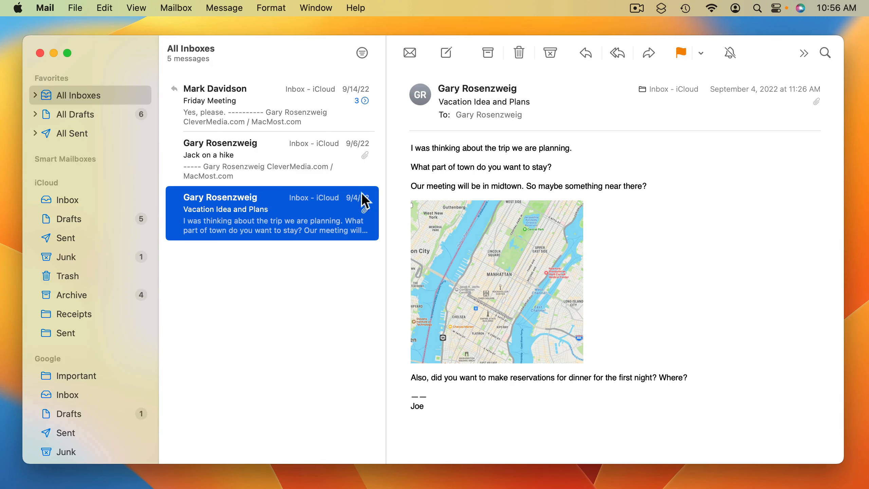
# Switch to Mail, reply to the "Vacation Idea and Plans" message, and open its quoted map image in Markup.
pyautogui.click(585, 53)
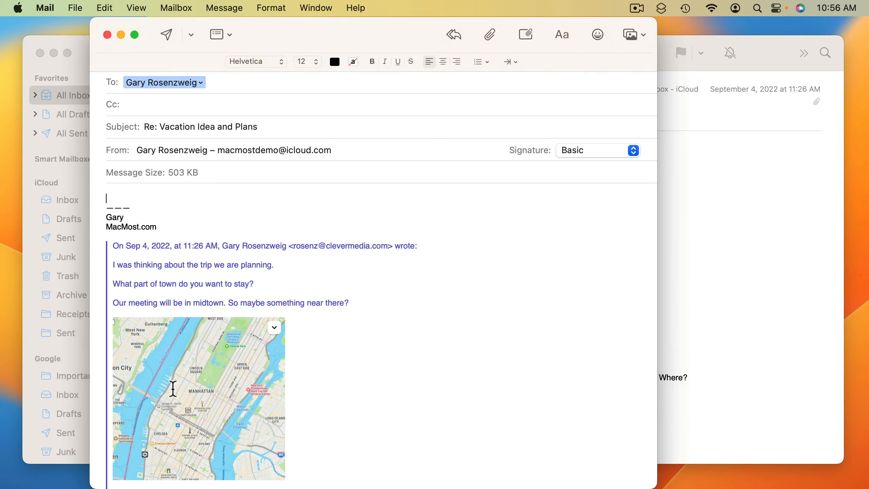
pyautogui.click(274, 327)
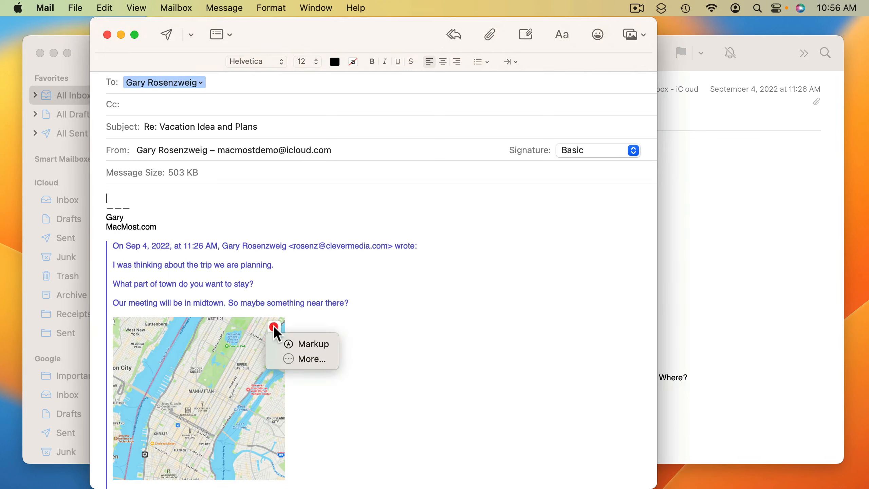
pyautogui.click(294, 344)
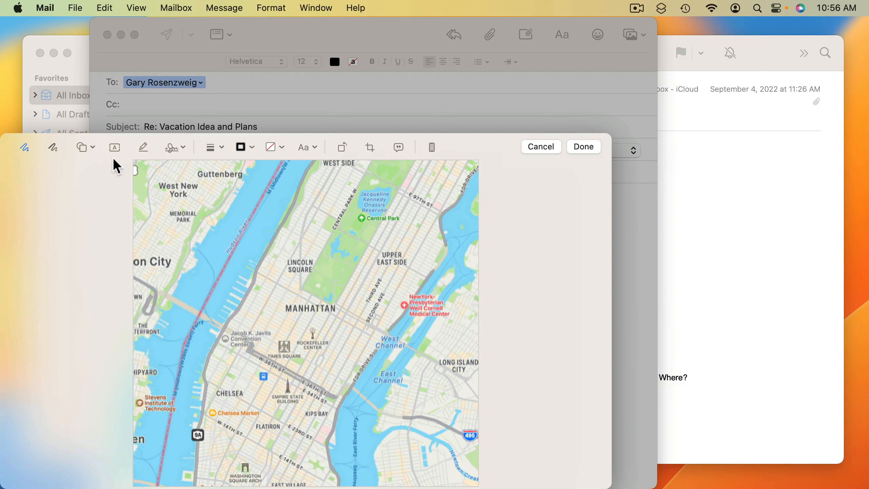
# Add a black oval outline around the Manhattan label and Times Square on the map and finish the markup.
pyautogui.click(83, 148)
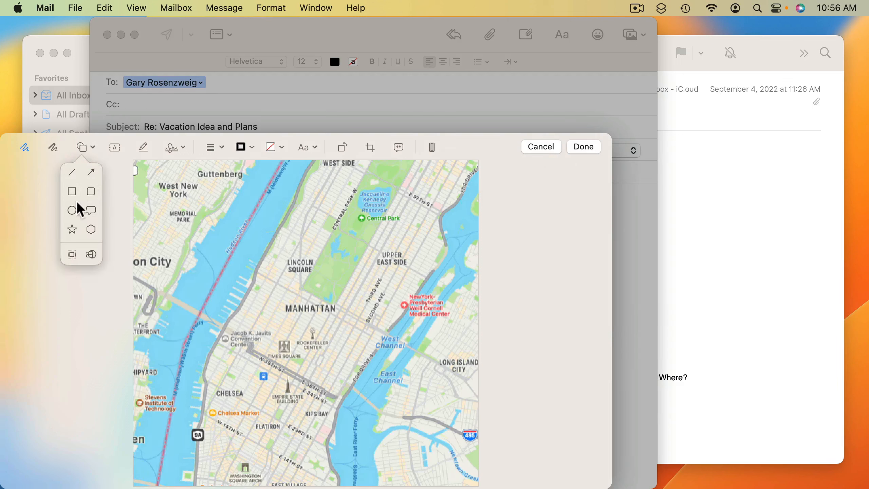
pyautogui.click(70, 209)
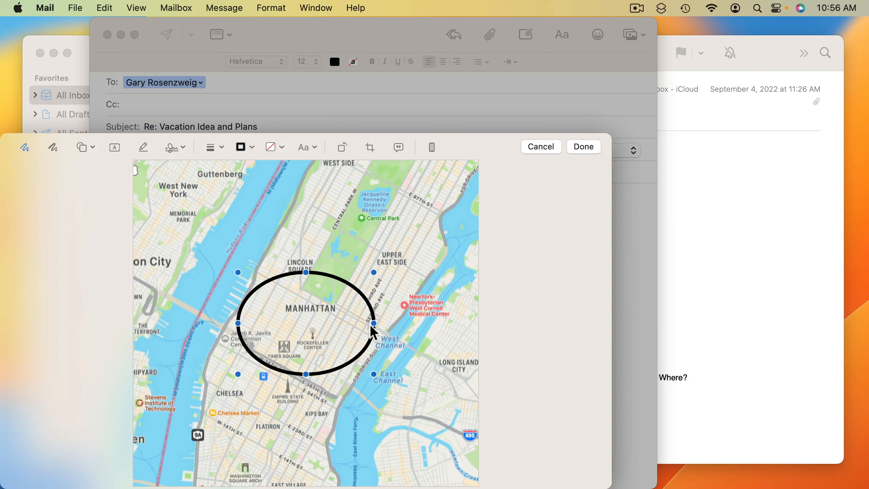
pyautogui.click(579, 147)
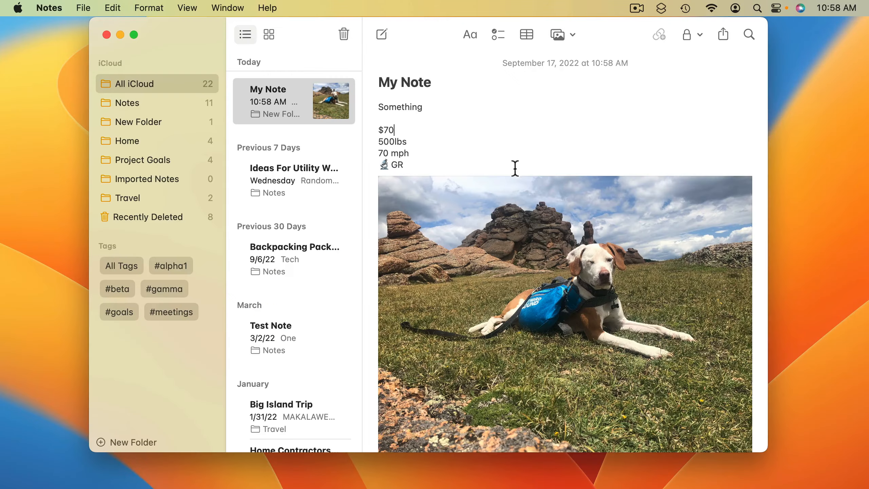
# Switch to Notes and open the dog photo in "My Note" with Markup.
pyautogui.click(524, 215)
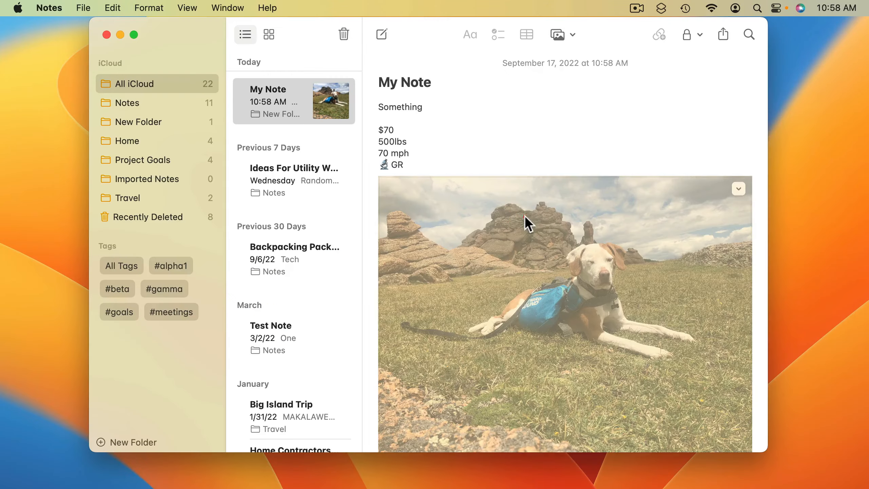
pyautogui.click(739, 190)
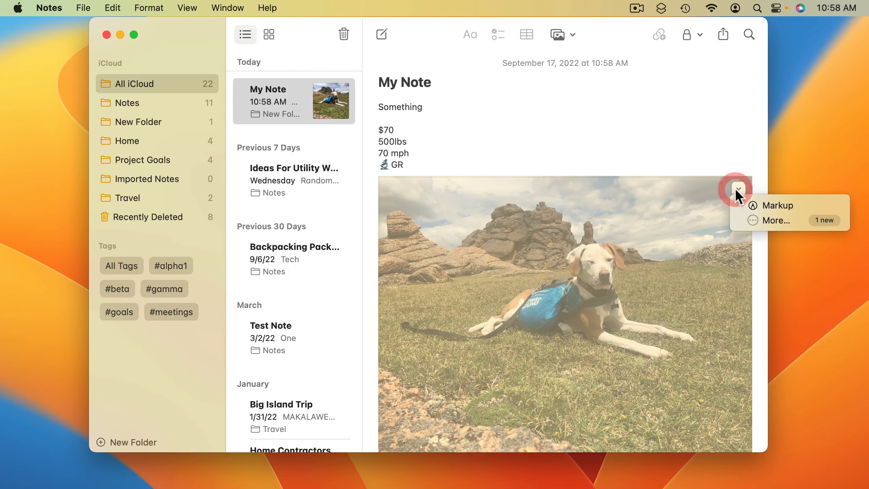
pyautogui.click(748, 206)
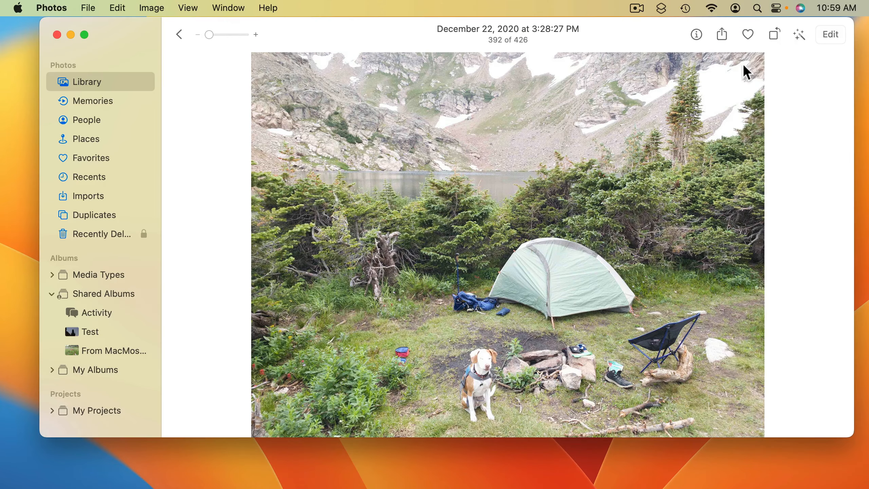
# Switch to Photos, open the campsite photo for editing in the Markup extension, and save the changes.
pyautogui.click(835, 32)
pyautogui.click(721, 34)
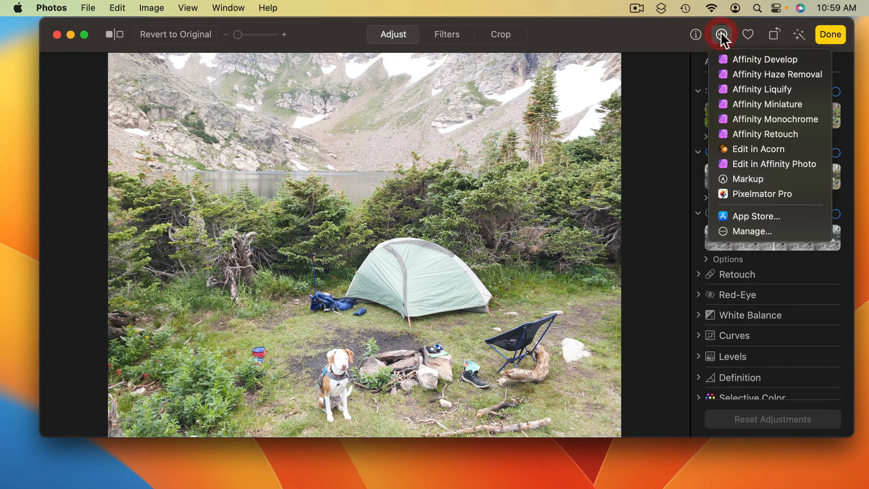
pyautogui.click(730, 174)
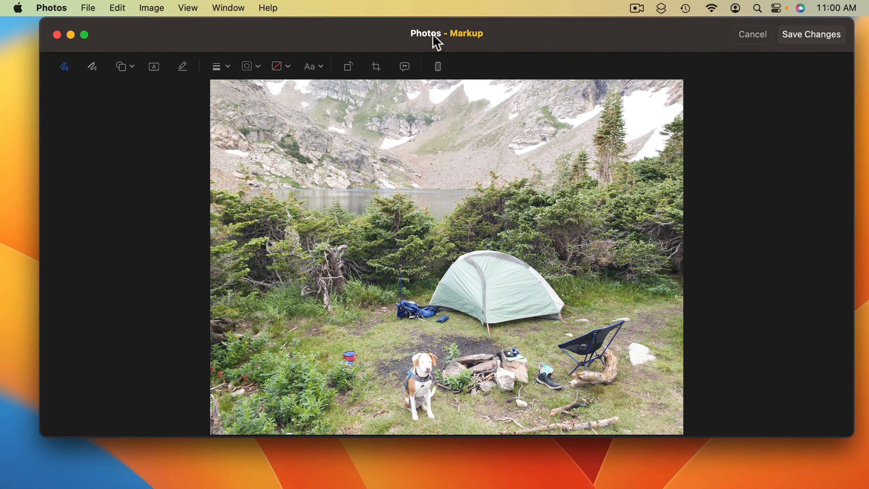
pyautogui.click(782, 38)
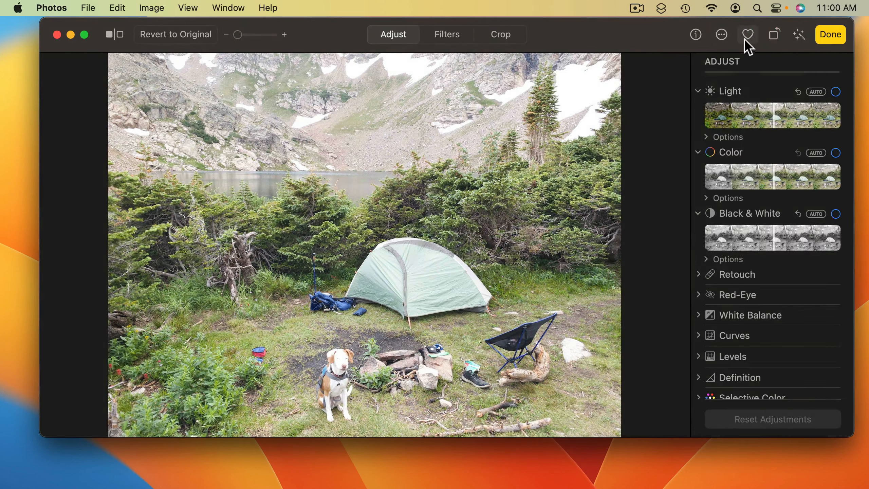
pyautogui.click(722, 34)
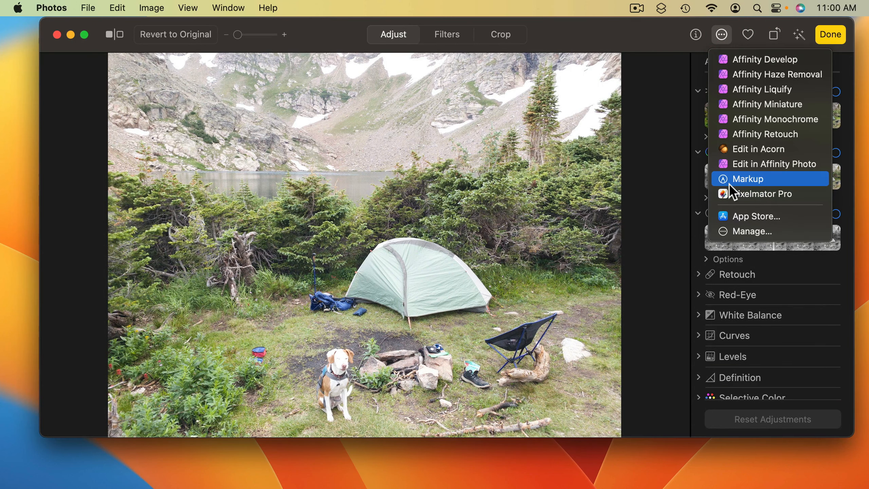
pyautogui.click(660, 51)
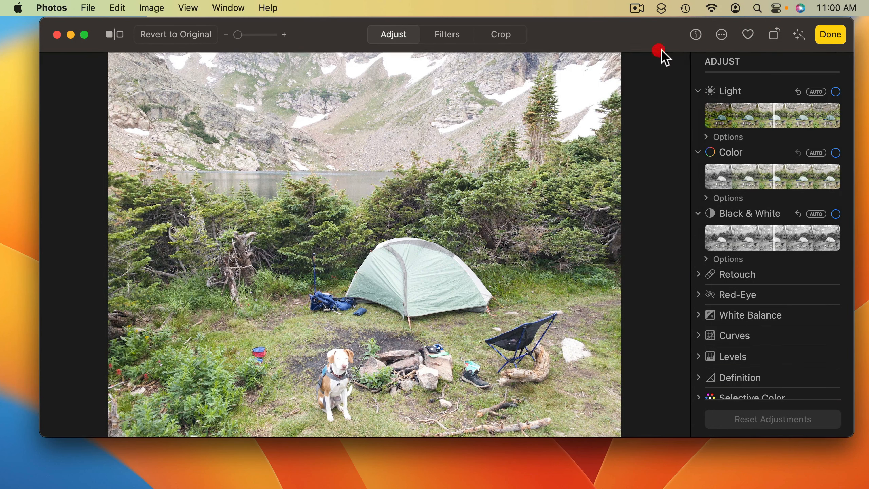